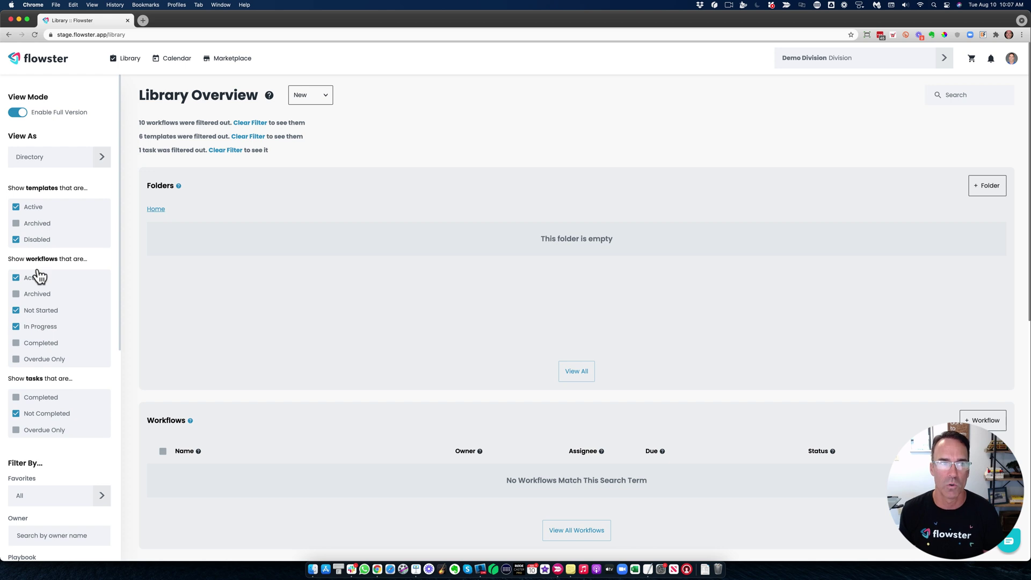
- Turn the library's full version off and back on to compare the two view modes
{"action": "scroll", "coordinate": [47, 224], "scroll_direction": "down", "scroll_amount": 3}
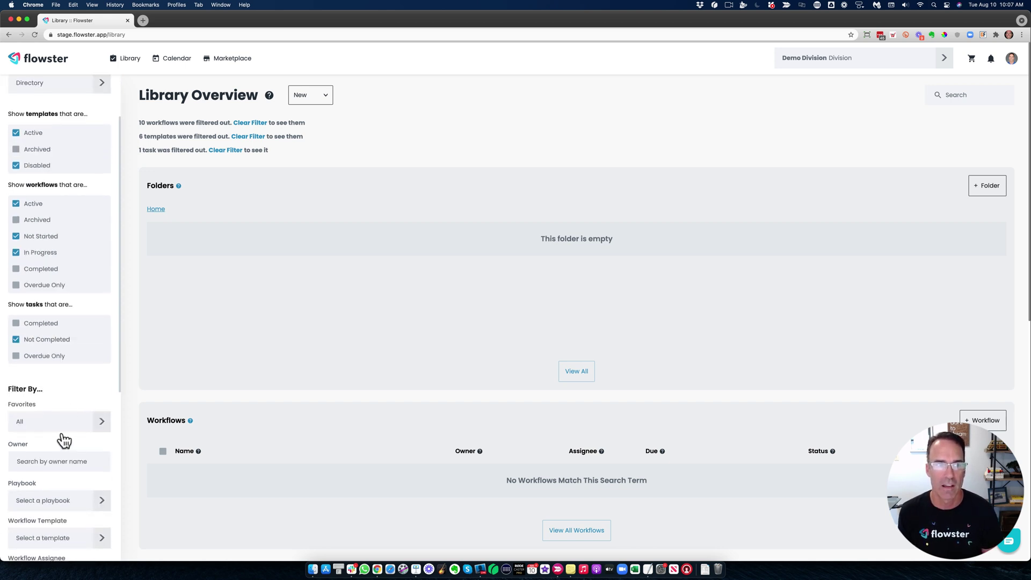
{"action": "scroll", "coordinate": [64, 438], "scroll_direction": "up", "scroll_amount": 3}
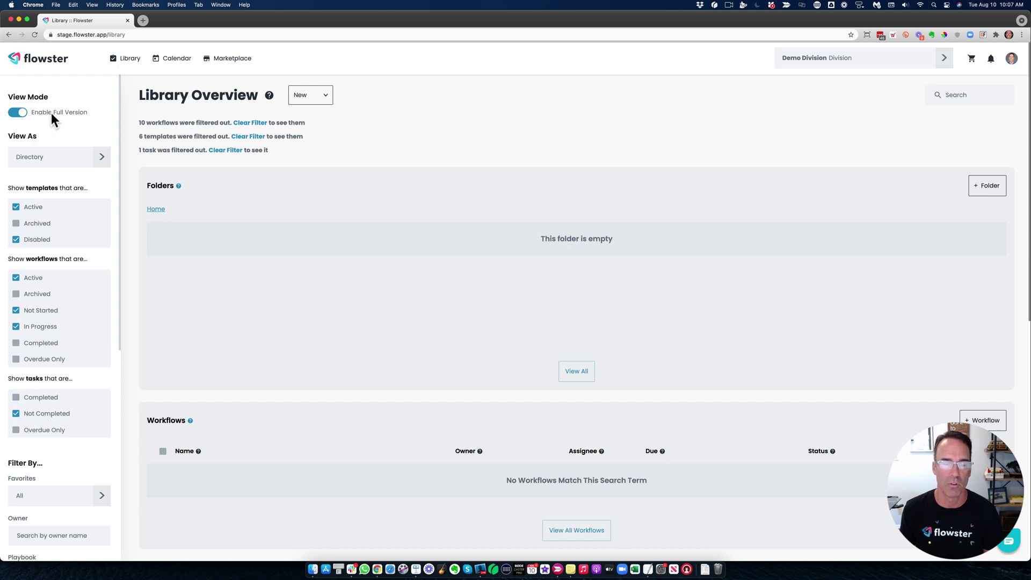
{"action": "left_click", "coordinate": [15, 115]}
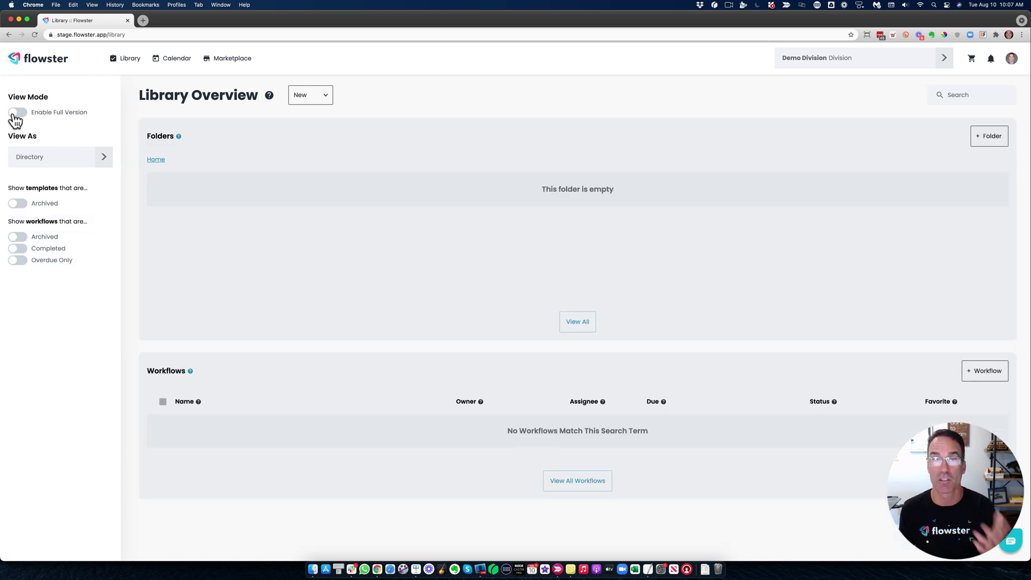
{"action": "left_click", "coordinate": [14, 114]}
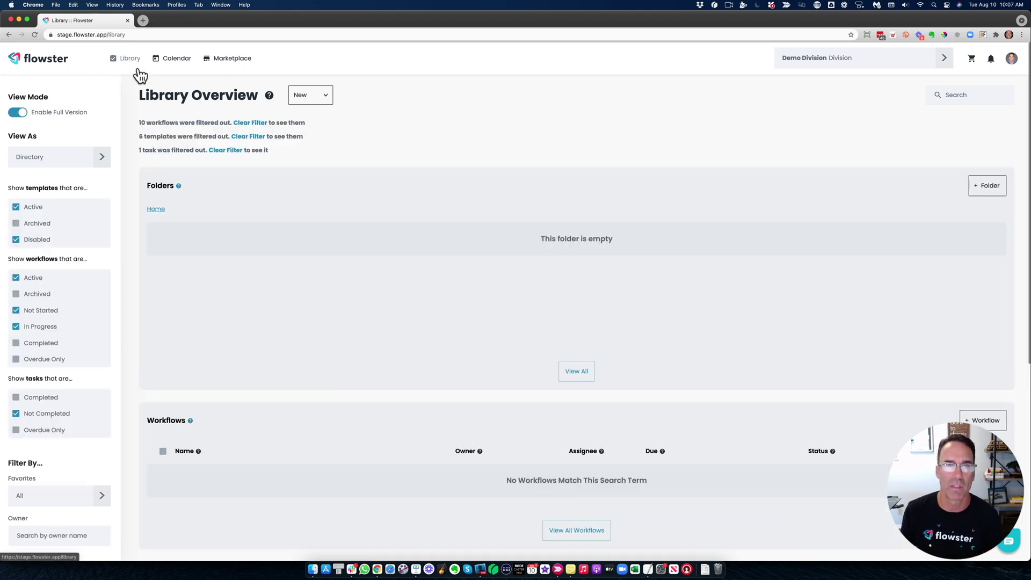
{"action": "left_click", "coordinate": [324, 97]}
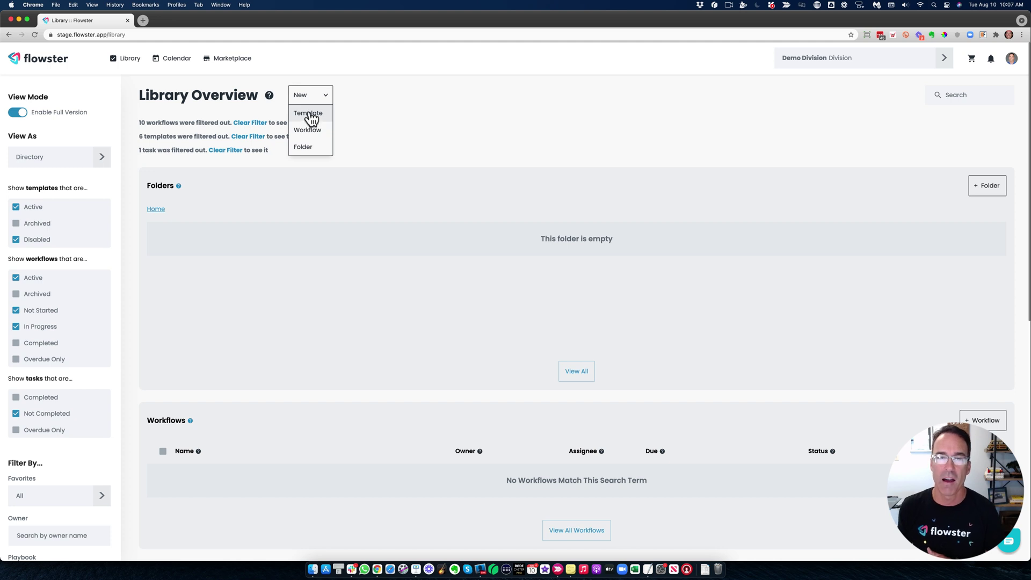
{"action": "left_click", "coordinate": [360, 112]}
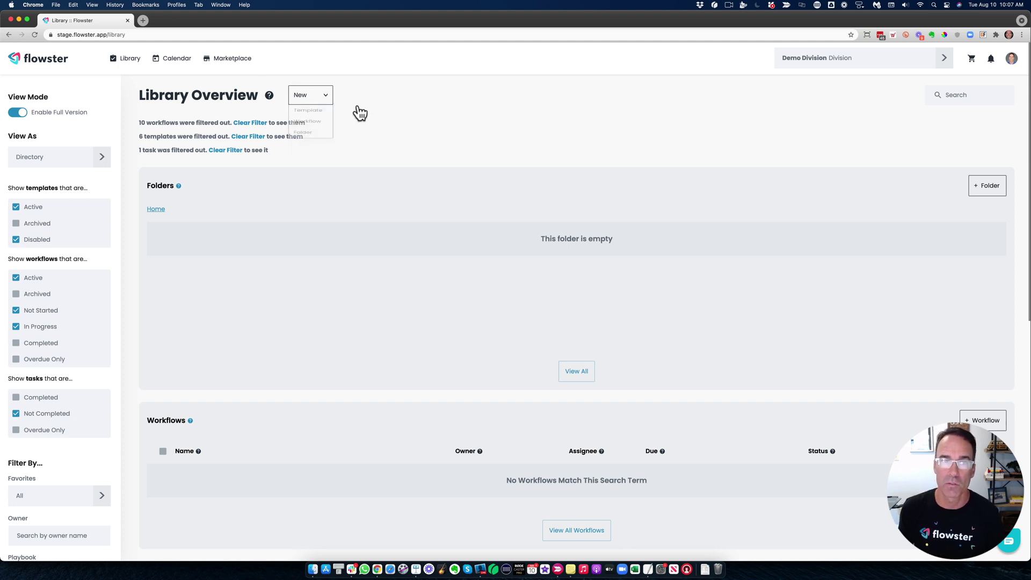
- Get the free "How to Build an Instagram Following" playbook from the Marketplace and check out the cart
{"action": "left_click", "coordinate": [228, 59]}
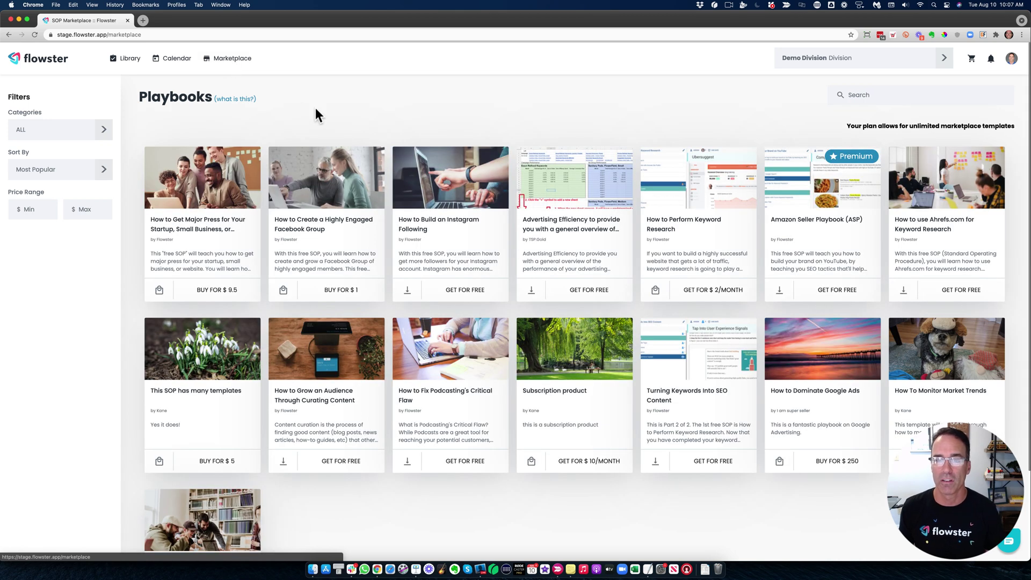
{"action": "scroll", "coordinate": [432, 218], "scroll_direction": "down", "scroll_amount": 3}
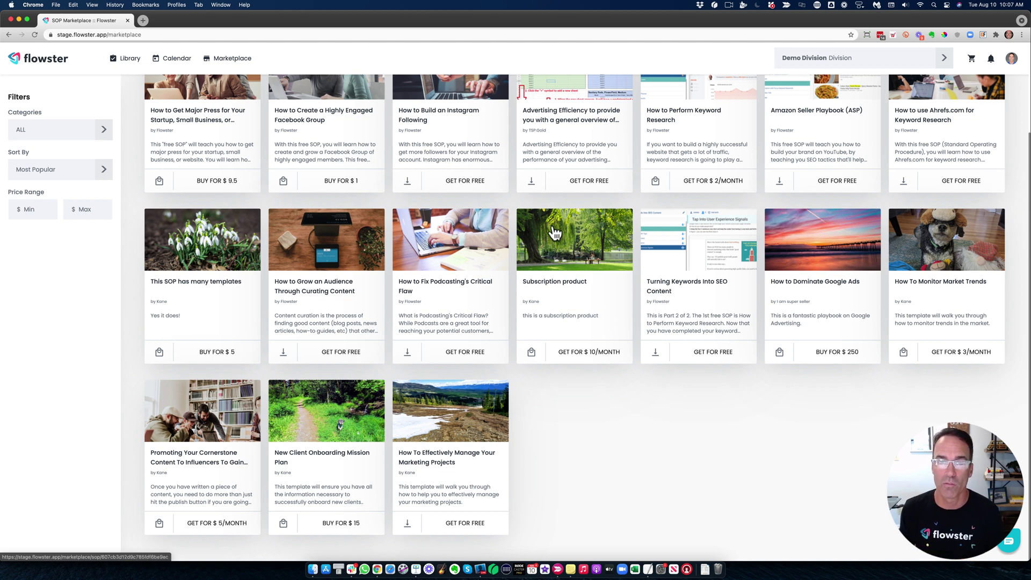
{"action": "scroll", "coordinate": [540, 208], "scroll_direction": "up", "scroll_amount": 3}
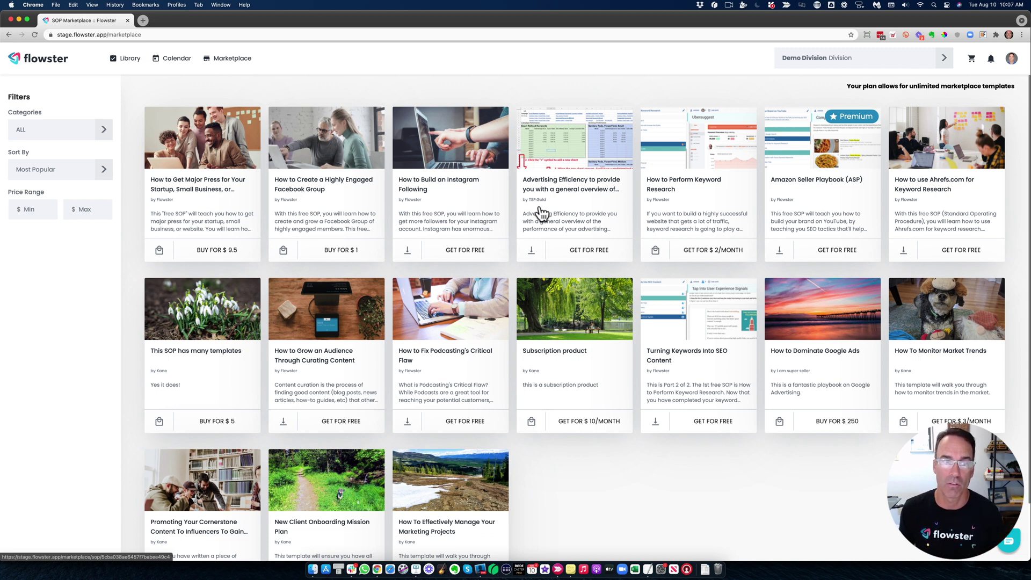
{"action": "left_click", "coordinate": [471, 253]}
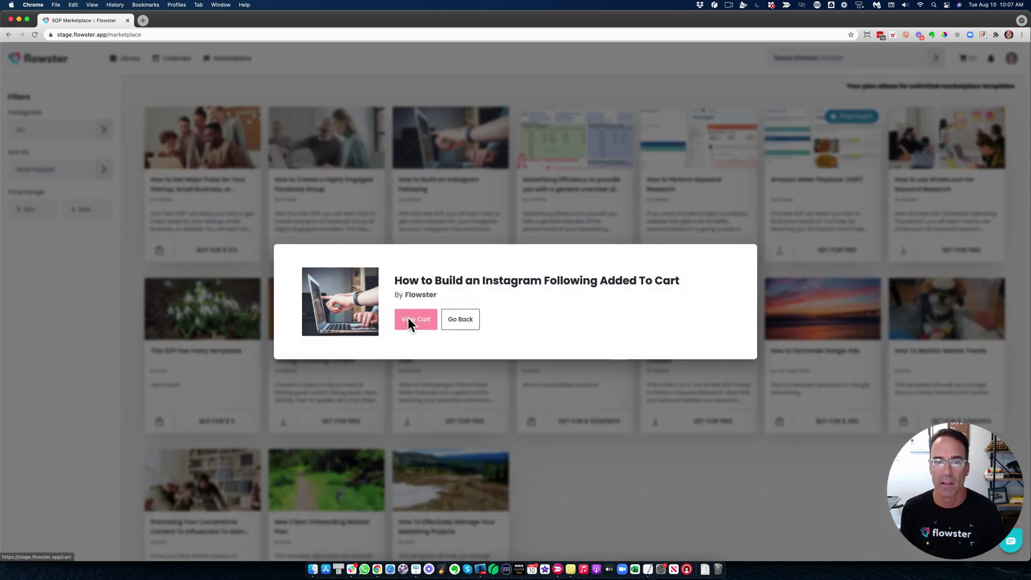
{"action": "left_click", "coordinate": [407, 320]}
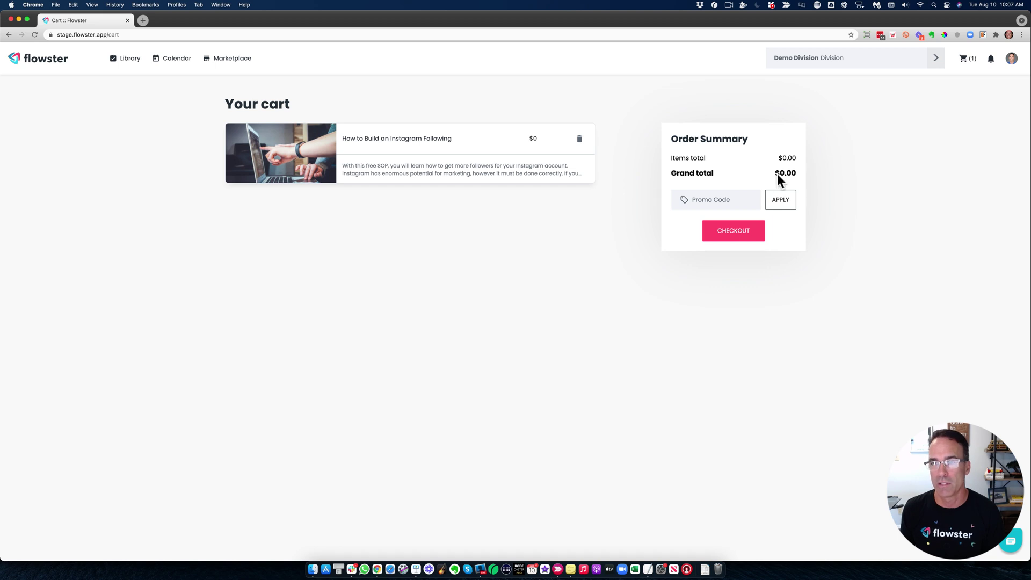
{"action": "left_click", "coordinate": [724, 231]}
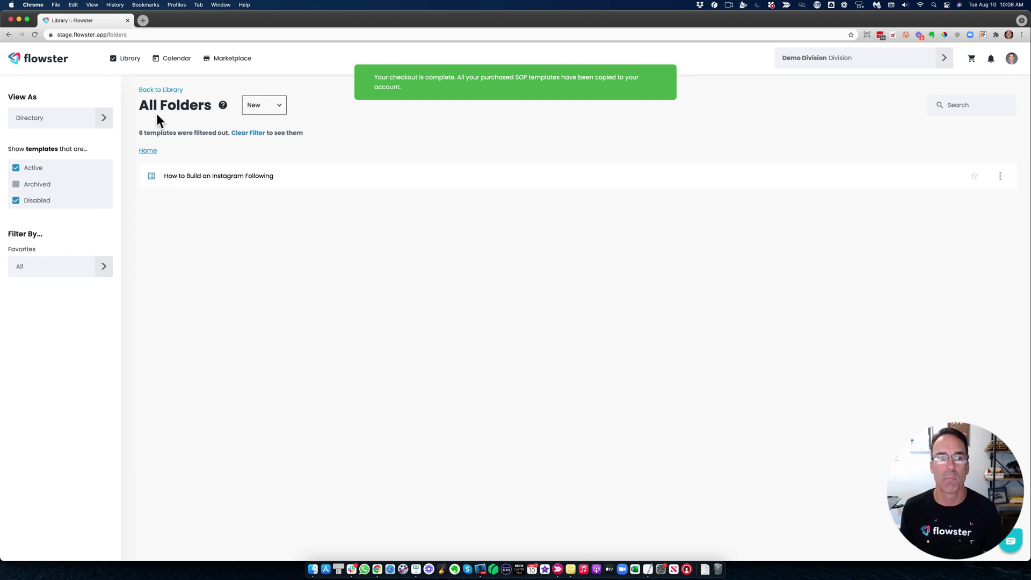
- Create a workflow from the "How to Build an Instagram Following" template, due 08/11/2021 and assigned to your own account
{"action": "left_click", "coordinate": [220, 179]}
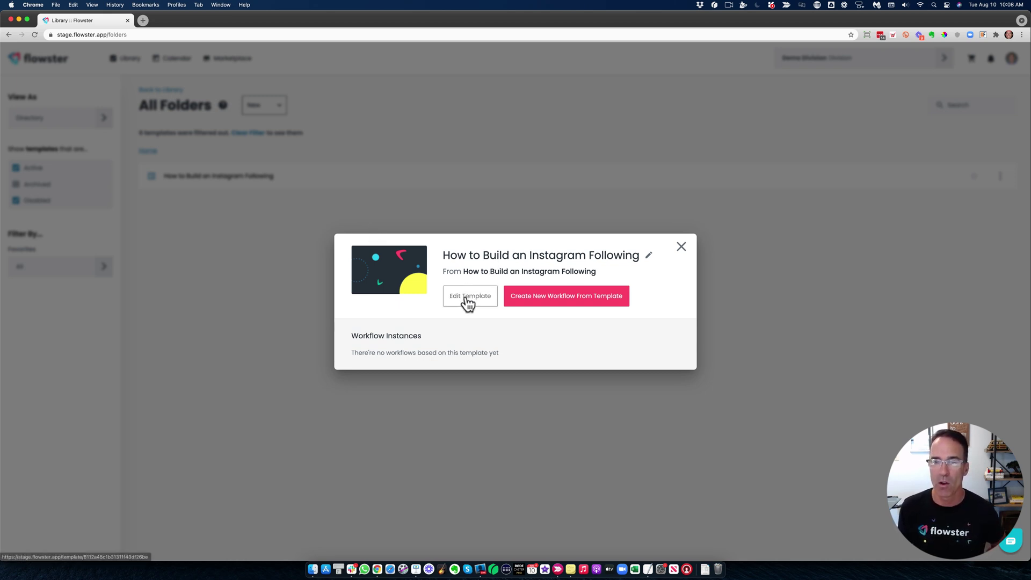
{"action": "left_click", "coordinate": [555, 302]}
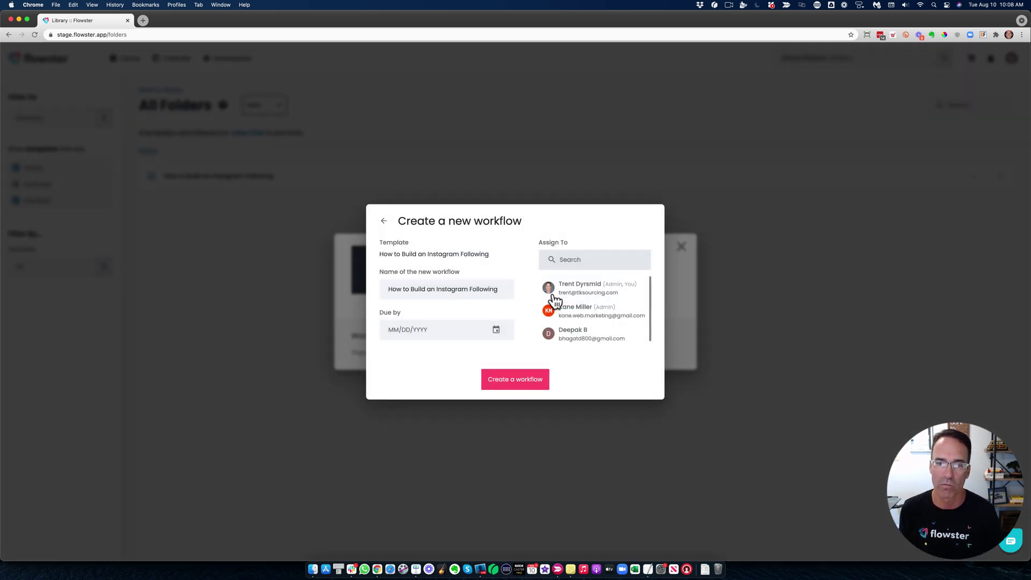
{"action": "left_click", "coordinate": [437, 288]}
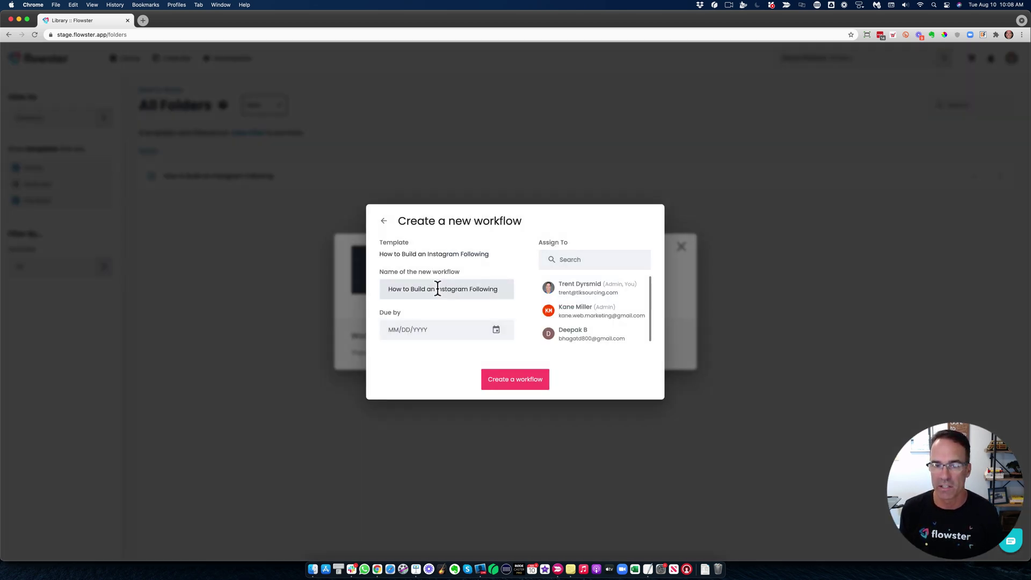
{"action": "left_click", "coordinate": [497, 330]}
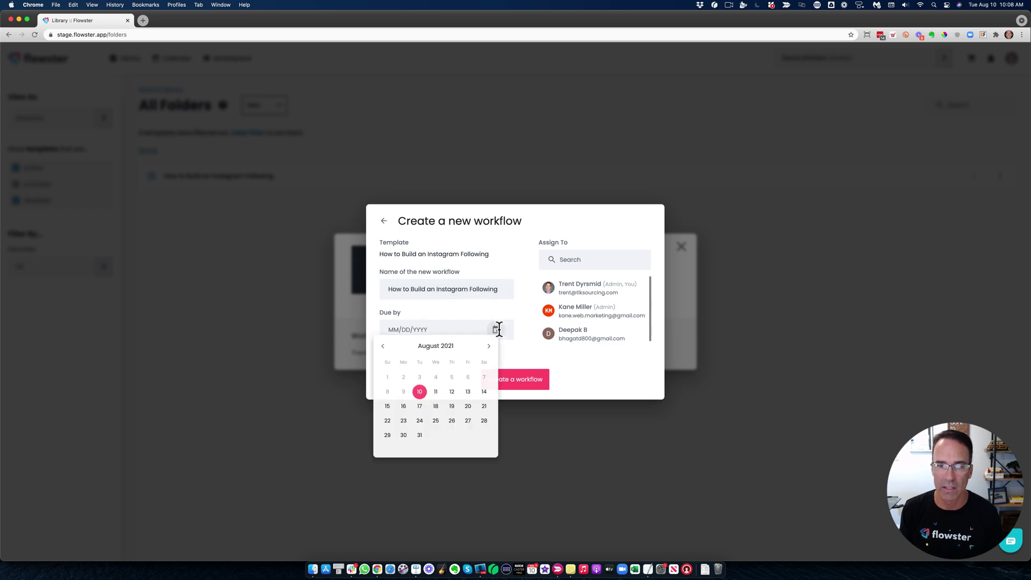
{"action": "left_click", "coordinate": [434, 392]}
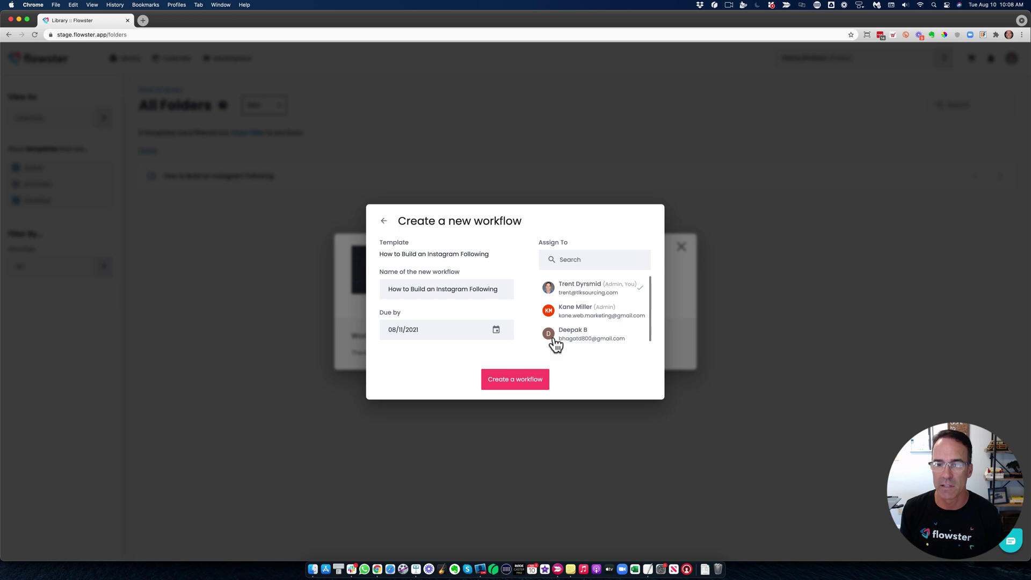
{"action": "left_click", "coordinate": [515, 384]}
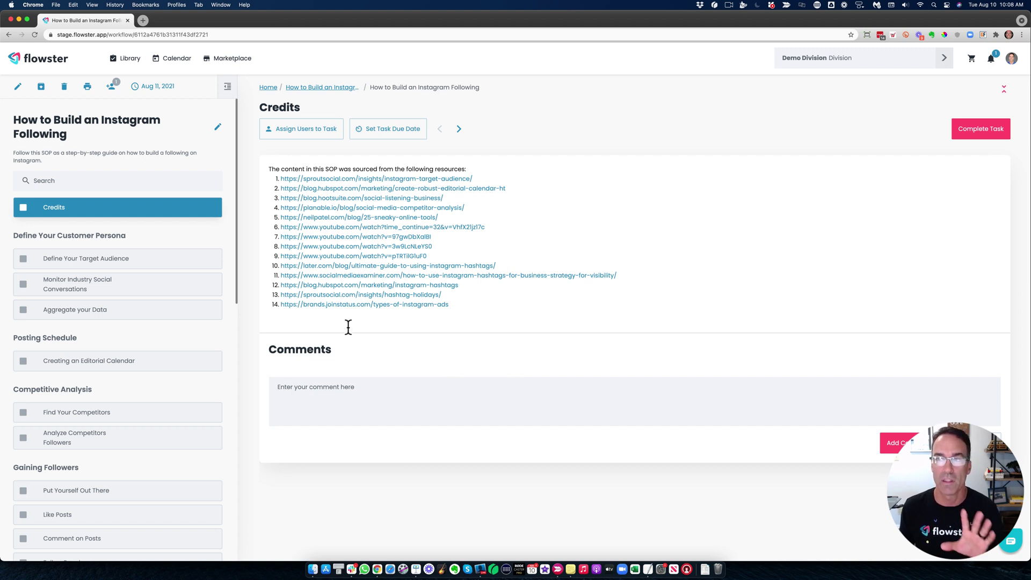
- Reschedule the Instagram workflow to Thursday, August 12 in the monthly calendar
{"action": "left_click", "coordinate": [179, 61]}
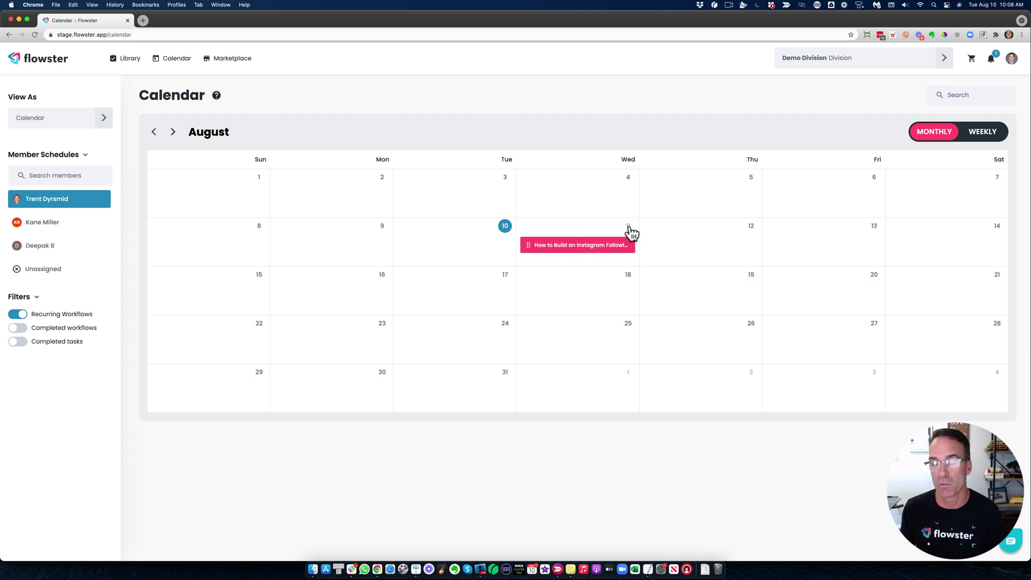
{"action": "left_click_drag", "start_coordinate": [586, 245], "coordinate": [639, 263]}
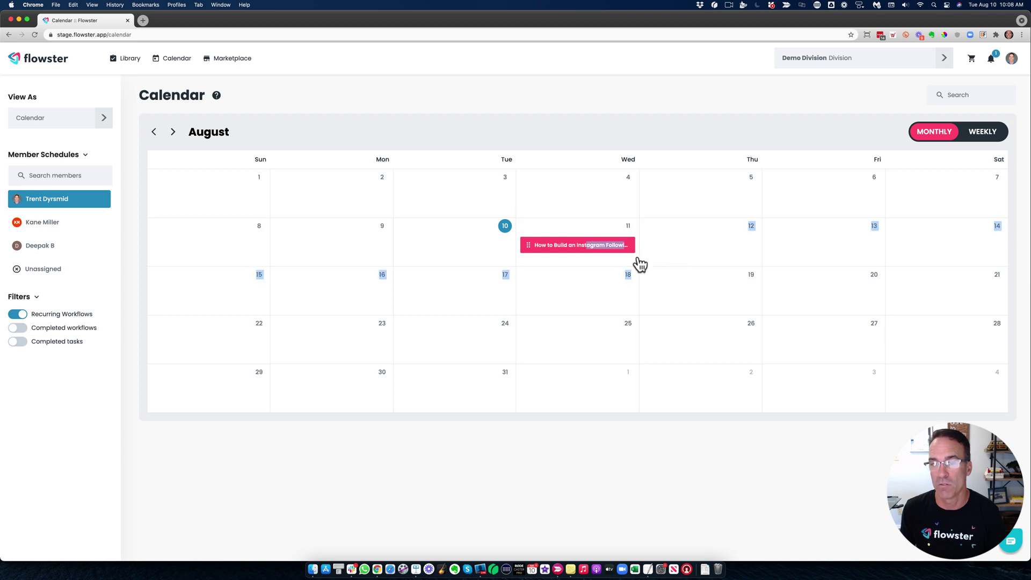
{"action": "left_click_drag", "start_coordinate": [527, 250], "coordinate": [648, 239]}
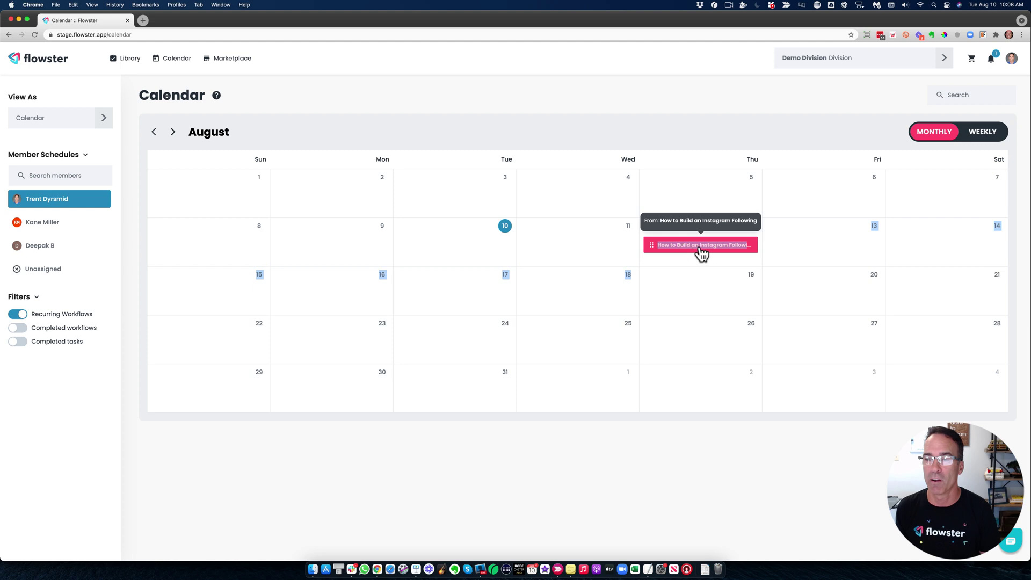
- Open the Instagram workflow from the calendar and look through its task list
{"action": "left_click", "coordinate": [703, 250]}
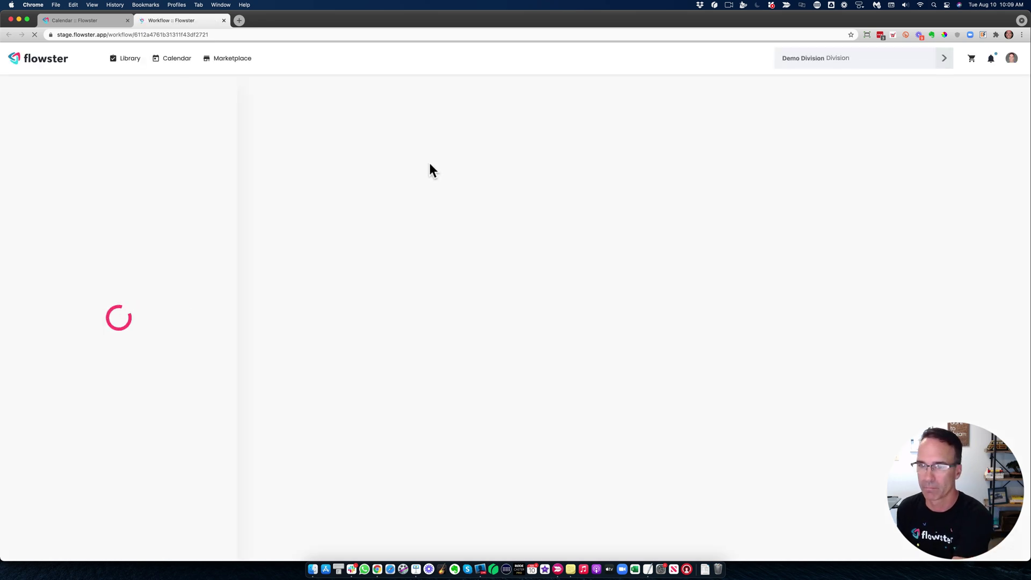
{"action": "left_click", "coordinate": [124, 258]}
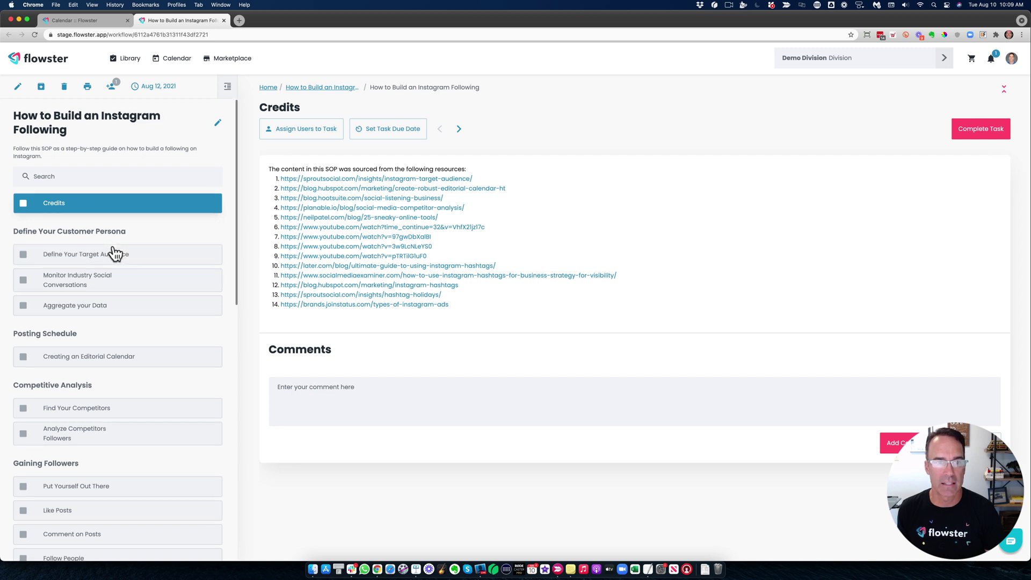
{"action": "scroll", "coordinate": [111, 255], "scroll_direction": "down", "scroll_amount": 3}
{"action": "scroll", "coordinate": [114, 248], "scroll_direction": "down", "scroll_amount": 3}
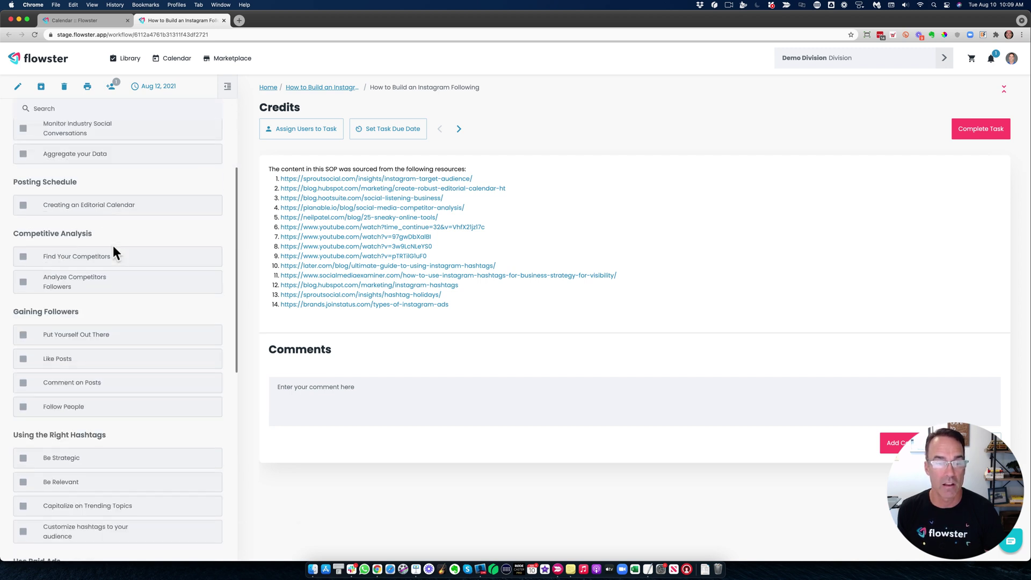
{"action": "scroll", "coordinate": [113, 247], "scroll_direction": "down", "scroll_amount": 2}
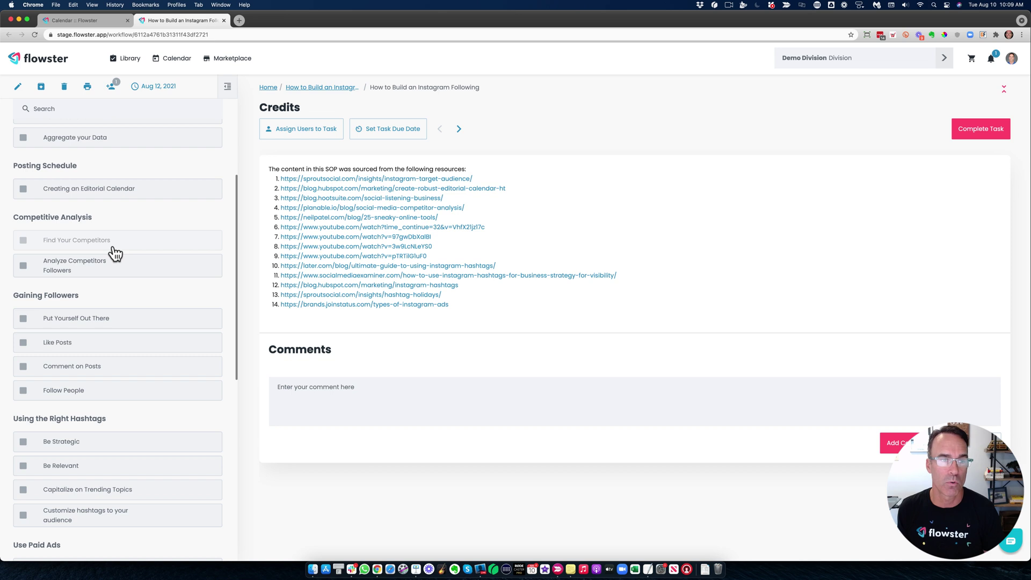
{"action": "scroll", "coordinate": [115, 253], "scroll_direction": "down", "scroll_amount": 2}
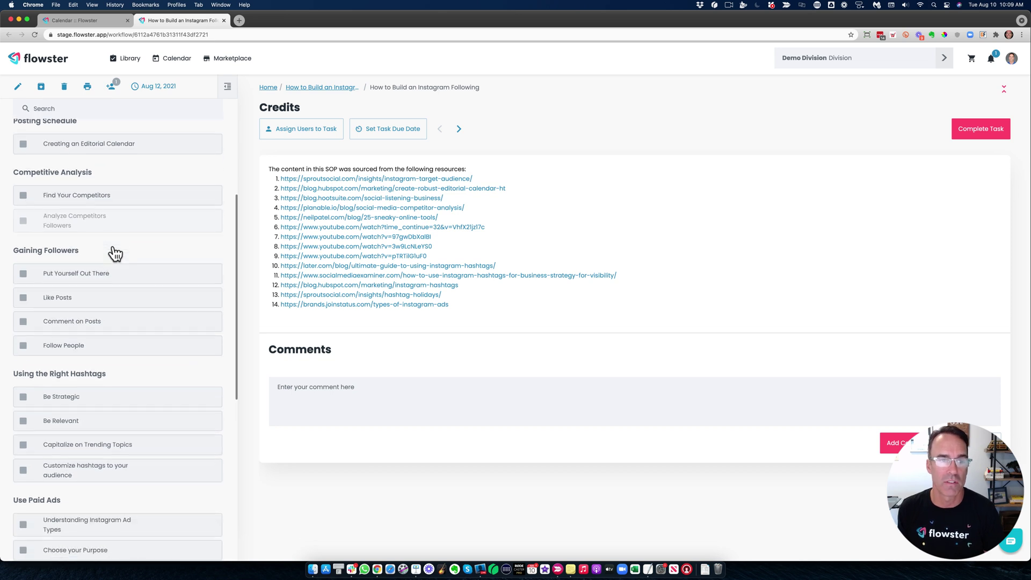
{"action": "scroll", "coordinate": [113, 252], "scroll_direction": "up", "scroll_amount": 10}
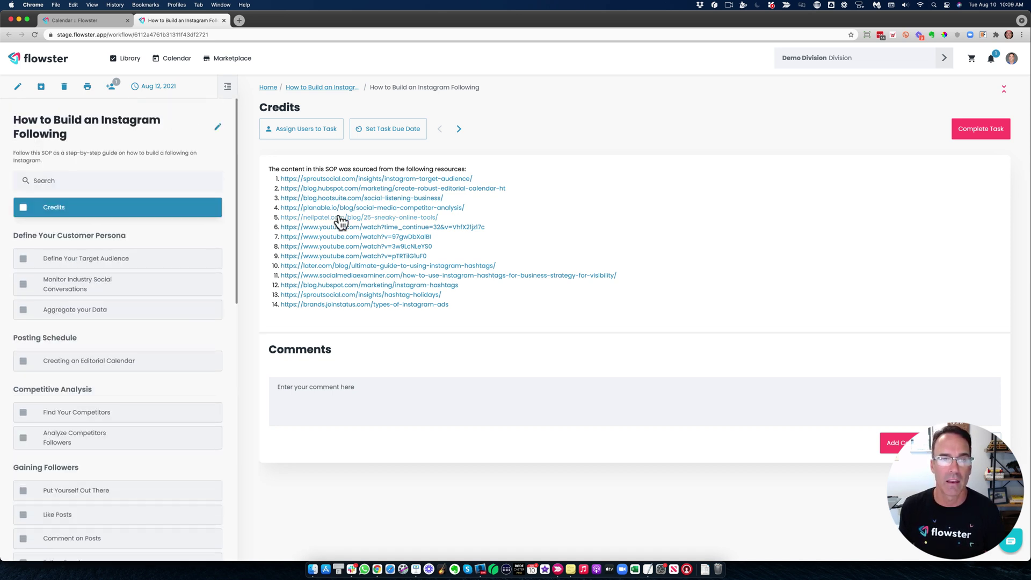
- Open the "Define Your Target Audience" task and start a comment with an @ mention
{"action": "left_click", "coordinate": [73, 260]}
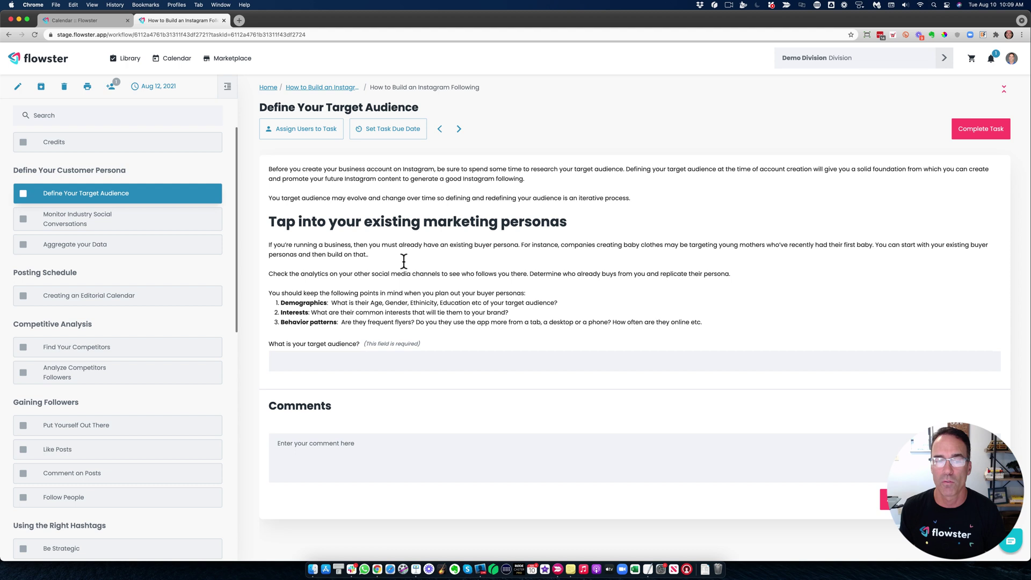
{"action": "left_click", "coordinate": [382, 370]}
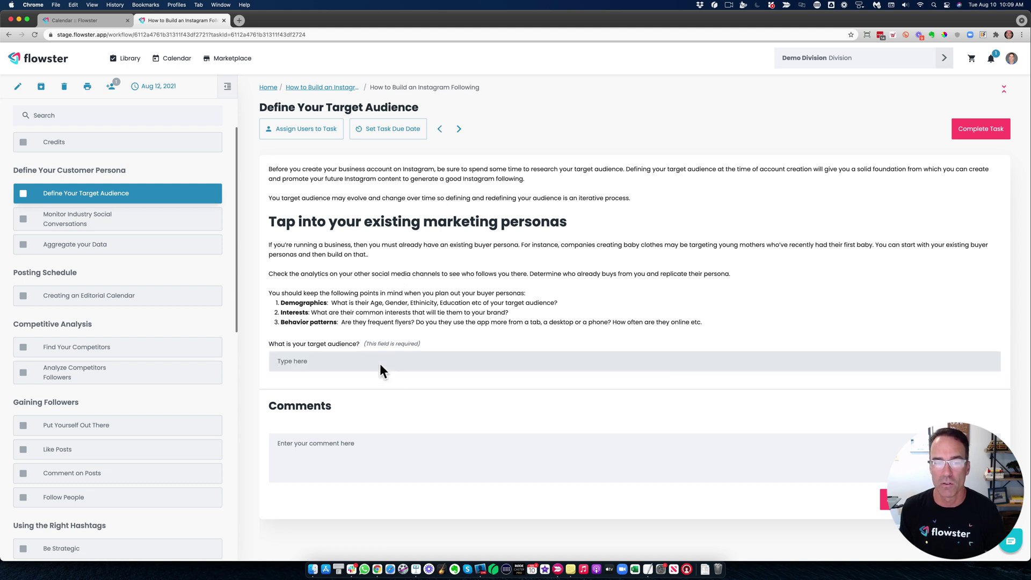
{"action": "left_click", "coordinate": [321, 442]}
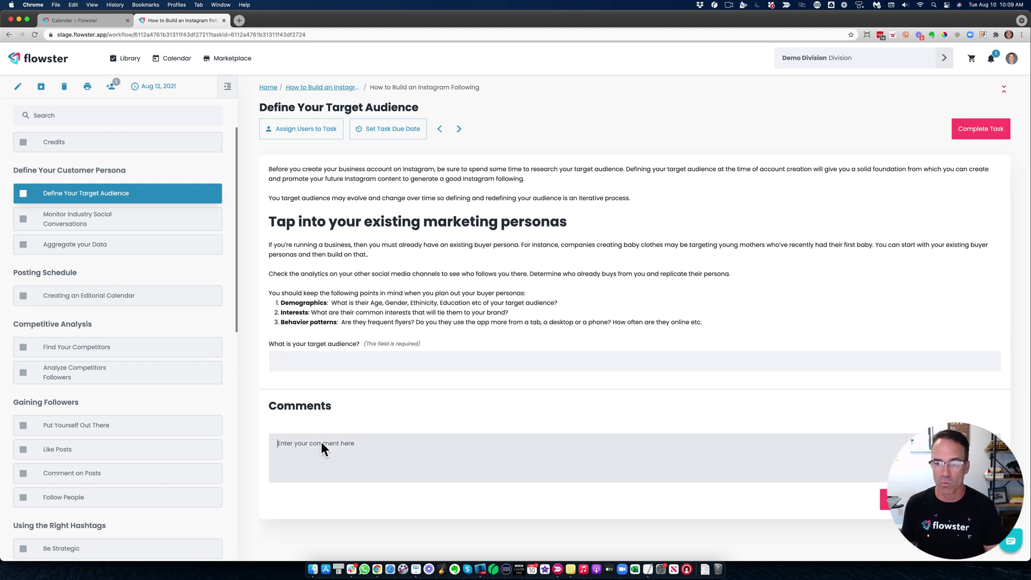
{"action": "type", "text": "@"}
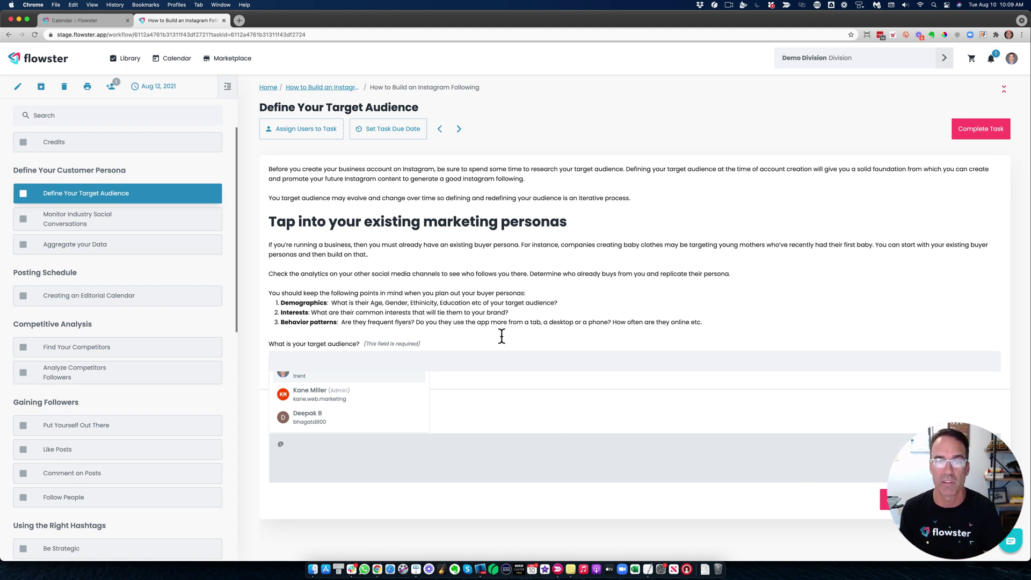
- Answer the required target audience question with "Audience" and mark the task as complete
{"action": "left_click", "coordinate": [23, 194]}
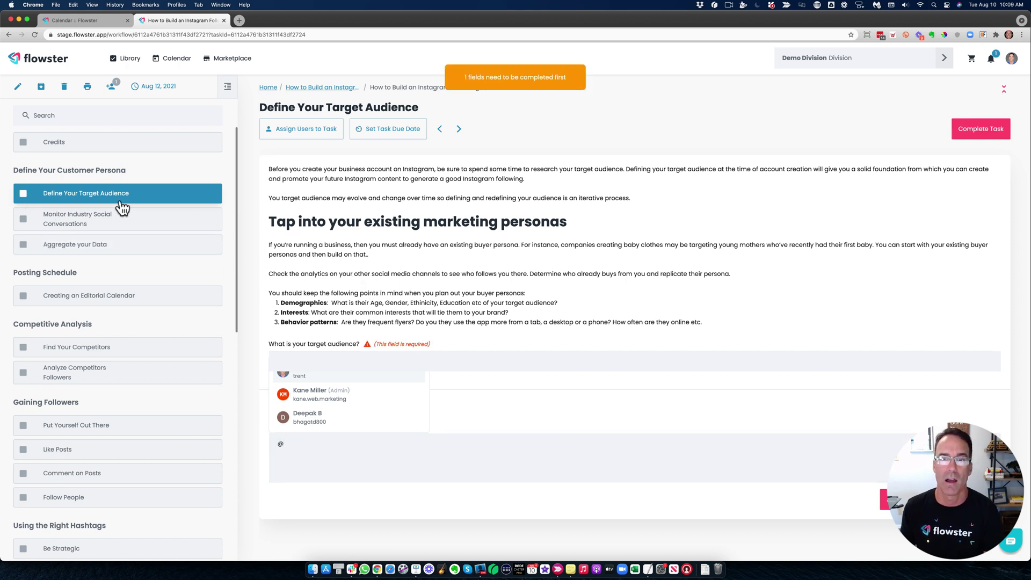
{"action": "left_click", "coordinate": [373, 357]}
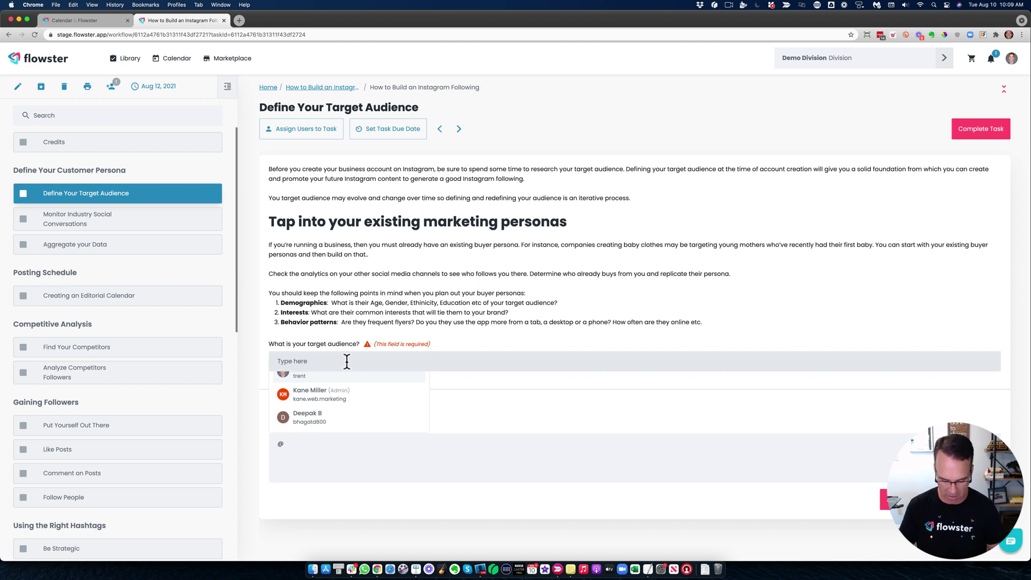
{"action": "type", "text": "Audience"}
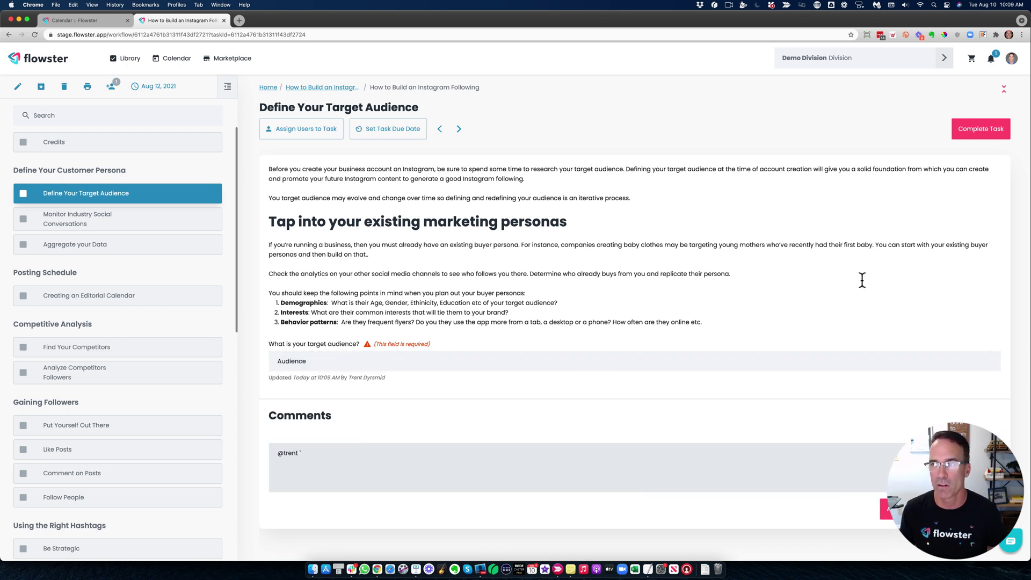
{"action": "left_click", "coordinate": [977, 135]}
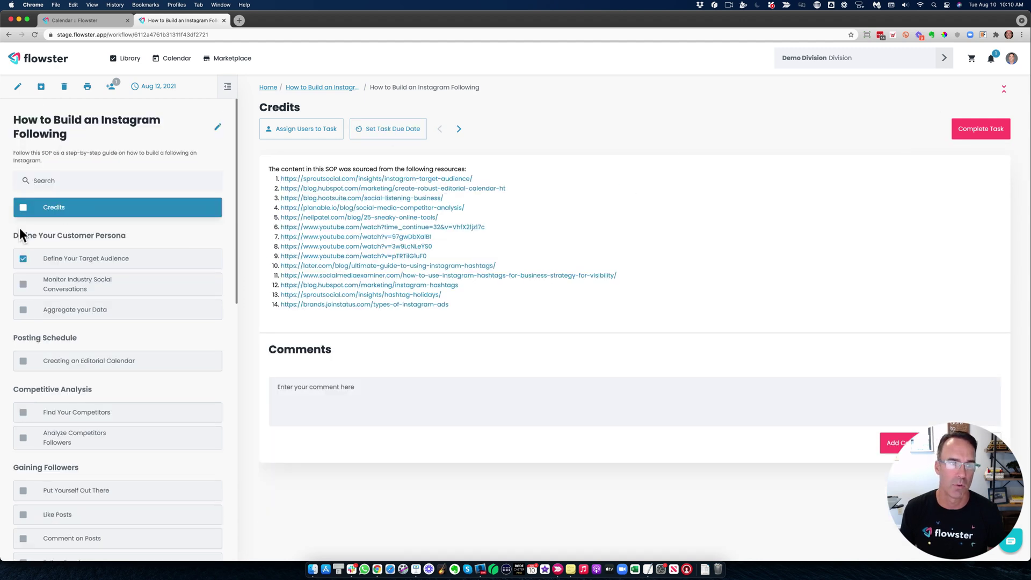
- Mark the Credits task as complete and enter "Topic" as the hot topics in the "Monitor Industry Social Conversations" task
{"action": "left_click", "coordinate": [24, 207]}
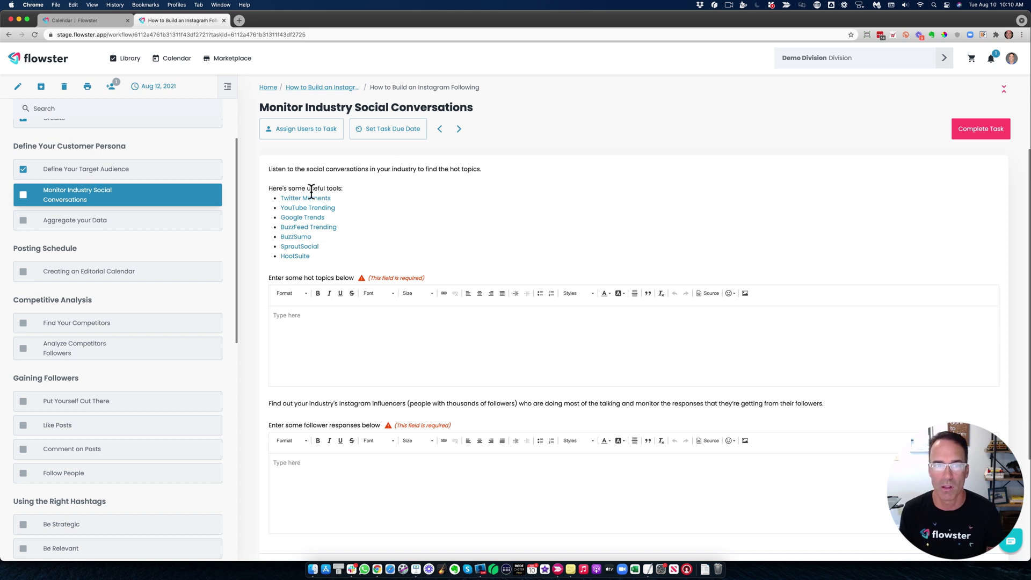
{"action": "left_click", "coordinate": [294, 325]}
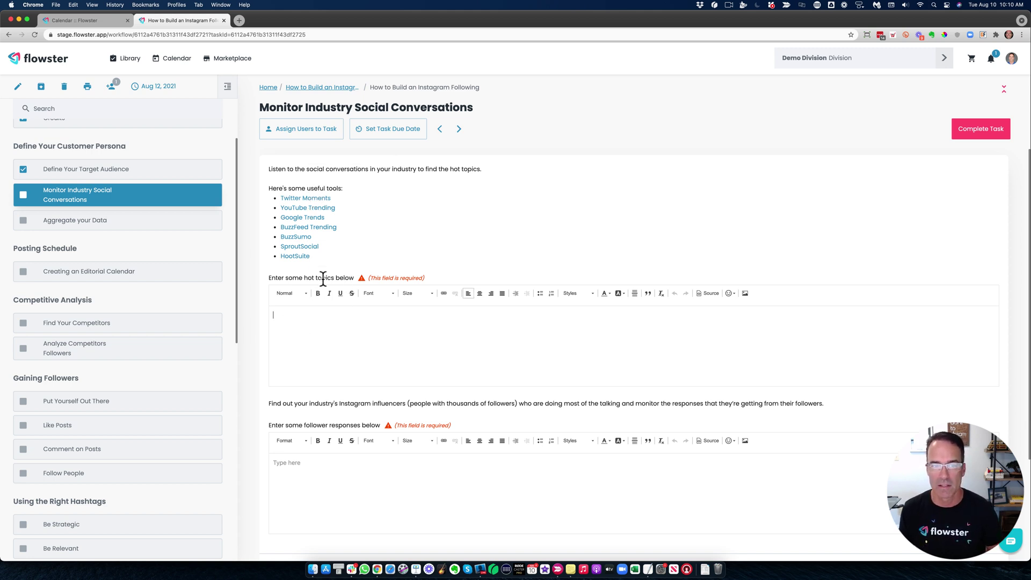
{"action": "type", "text": "Topic"}
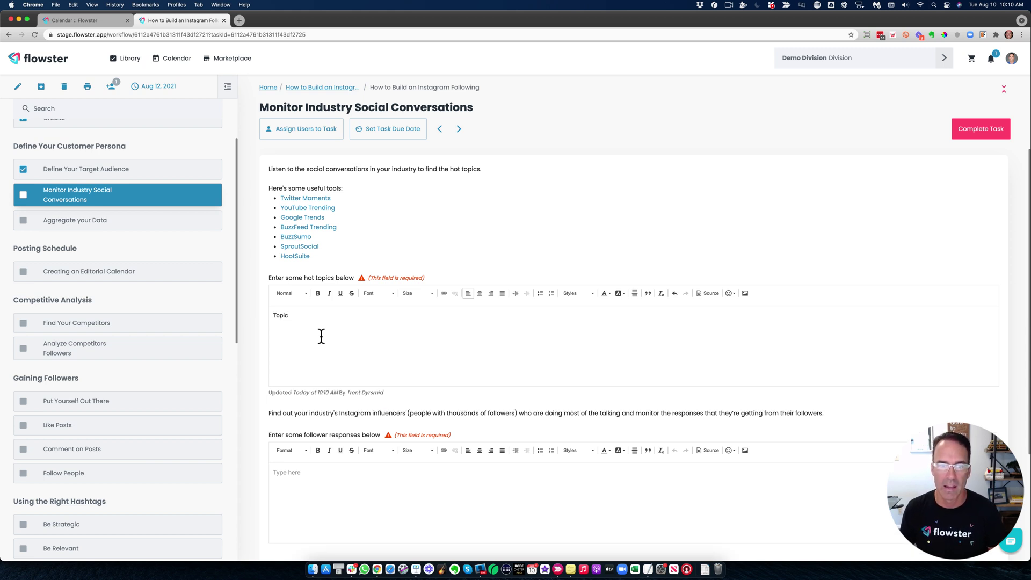
- Answer the required follower responses question with "response....." and mark the "Monitor Industry Social Conversations" task as complete
{"action": "scroll", "coordinate": [437, 420], "scroll_direction": "down", "scroll_amount": 5}
{"action": "left_click", "coordinate": [330, 359]}
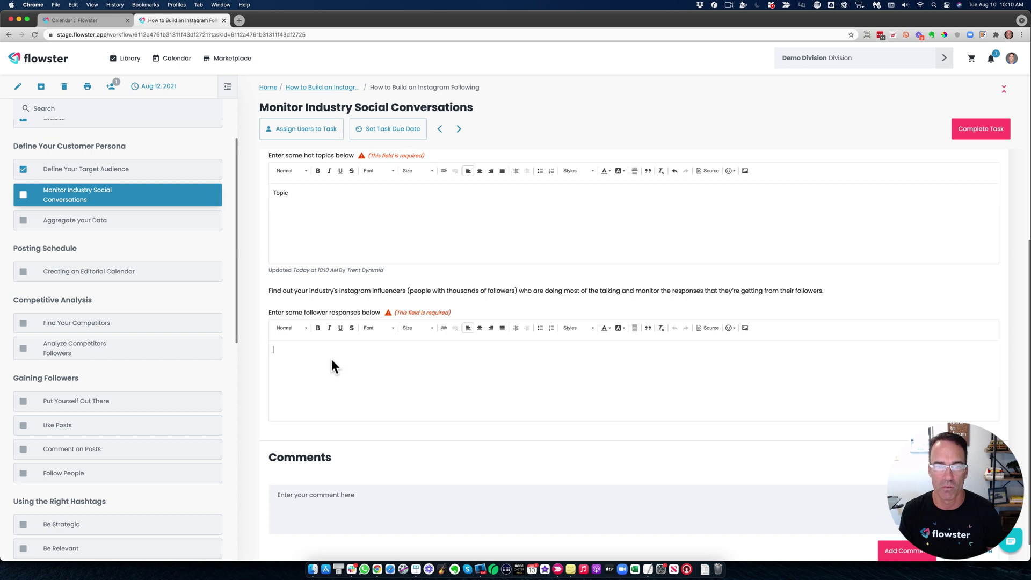
{"action": "type", "text": "onse"}
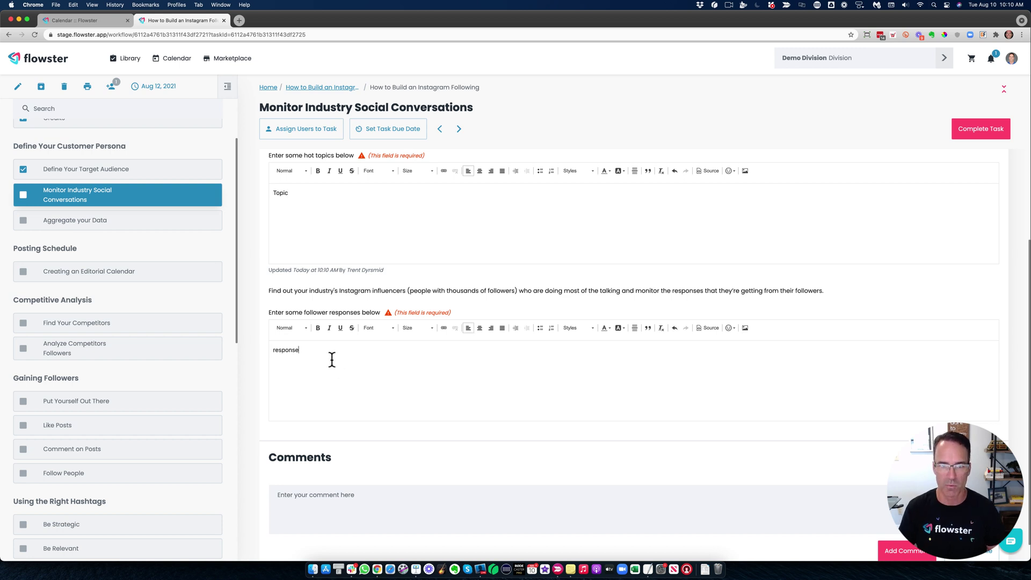
{"action": "type", "text": "....."}
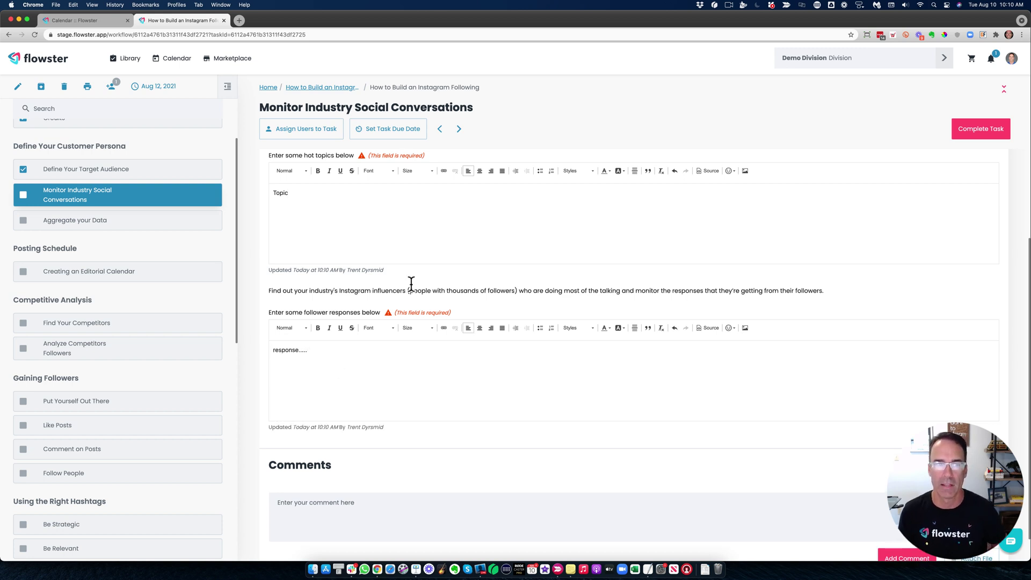
{"action": "left_click", "coordinate": [24, 194]}
- Open the "Aggregate your Data" task and look at the process template diagram in Keynote before returning to Chrome
{"action": "left_click", "coordinate": [80, 222]}
{"action": "scroll", "coordinate": [81, 225], "scroll_direction": "down", "scroll_amount": 1}
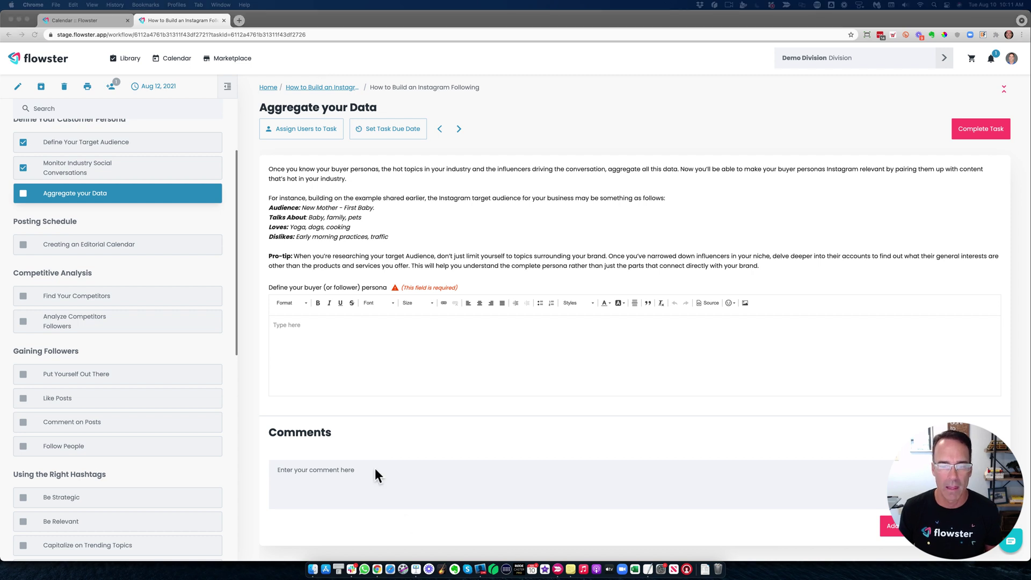
{"action": "left_click", "coordinate": [416, 567]}
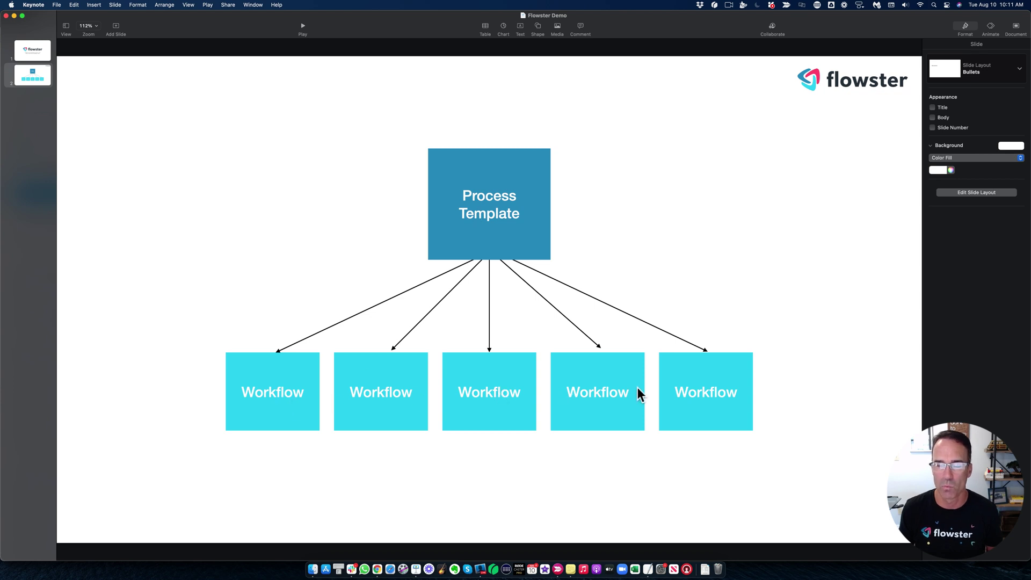
{"action": "key", "text": "super+Tab"}
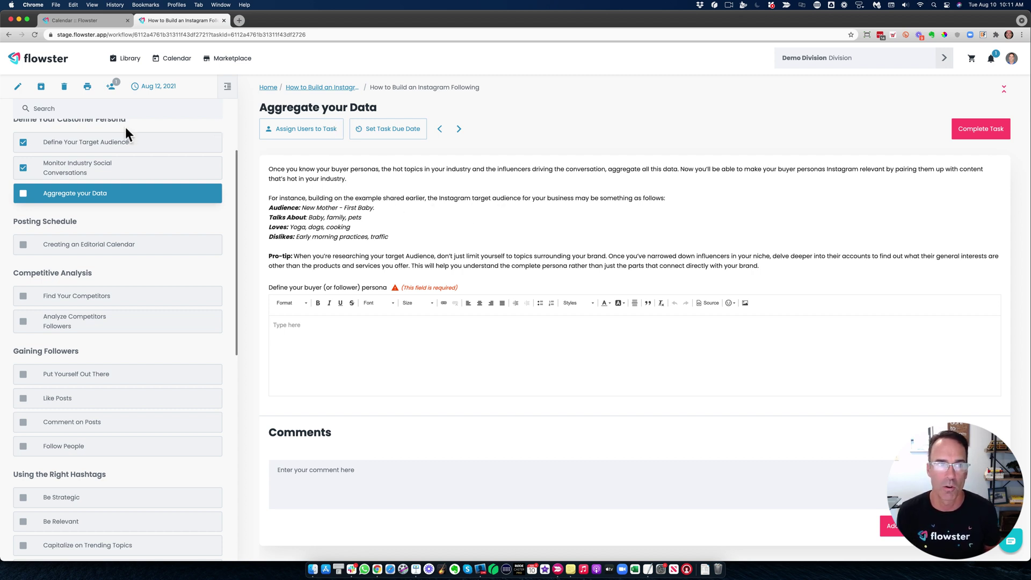
- Edit the workflow's template and add an Image section between the text and the buyer persona question of "Aggregate your Data"
{"action": "left_click", "coordinate": [18, 87]}
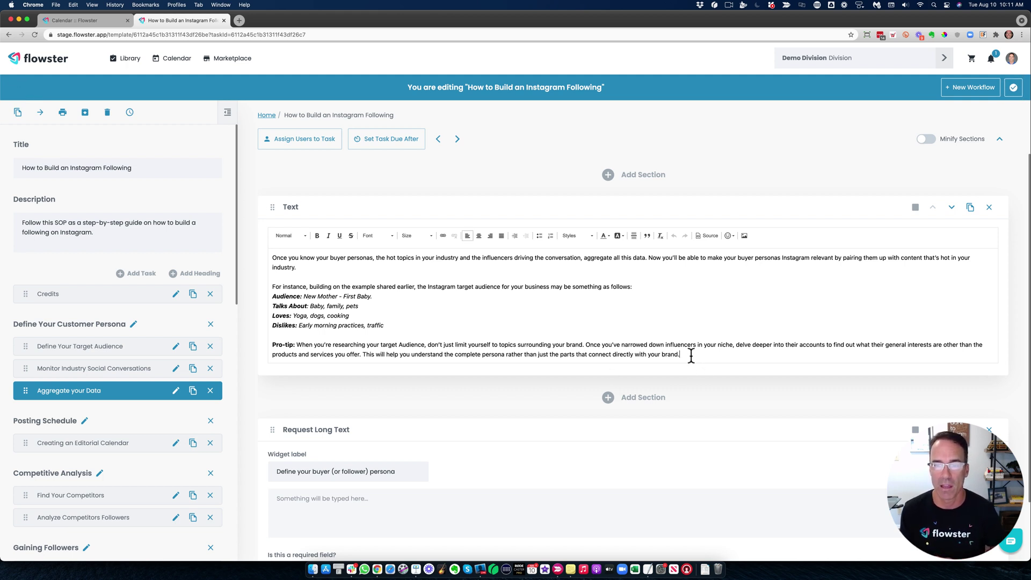
{"action": "left_click", "coordinate": [608, 398]}
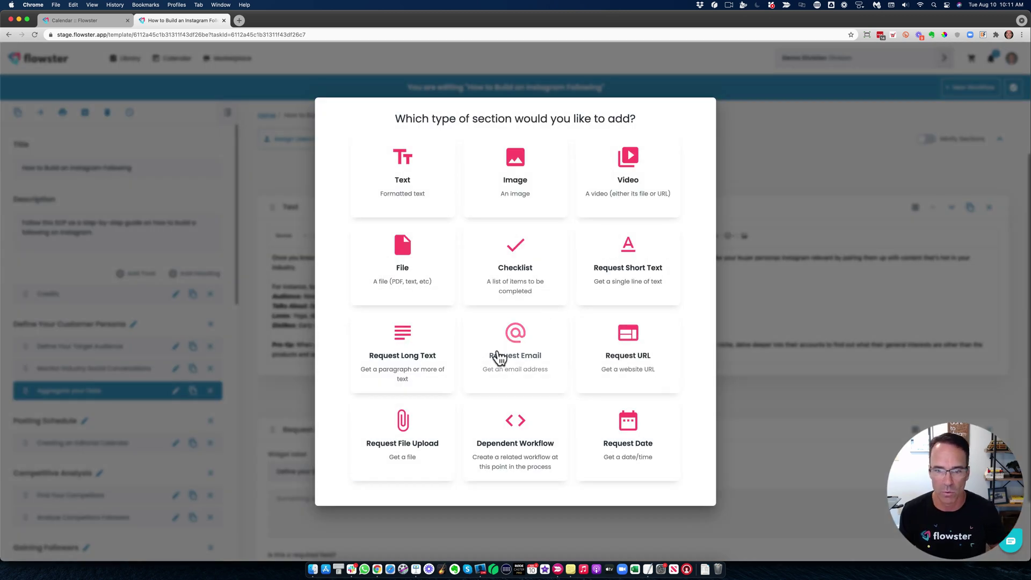
{"action": "left_click", "coordinate": [515, 161]}
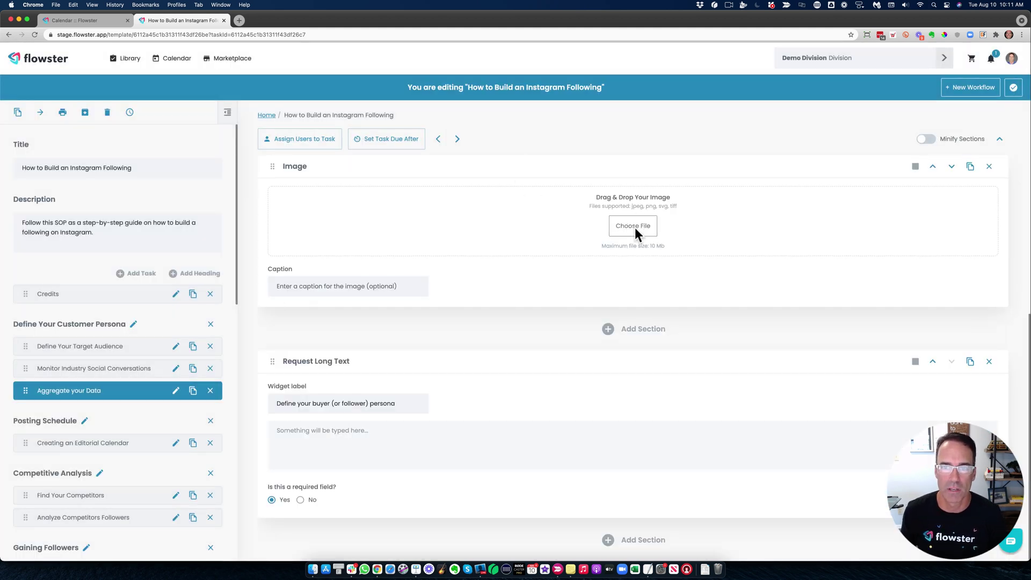
- Upload the PNG image "Stop Working Weekends Now. Here's How..." into the new Image section
{"action": "left_click", "coordinate": [477, 202]}
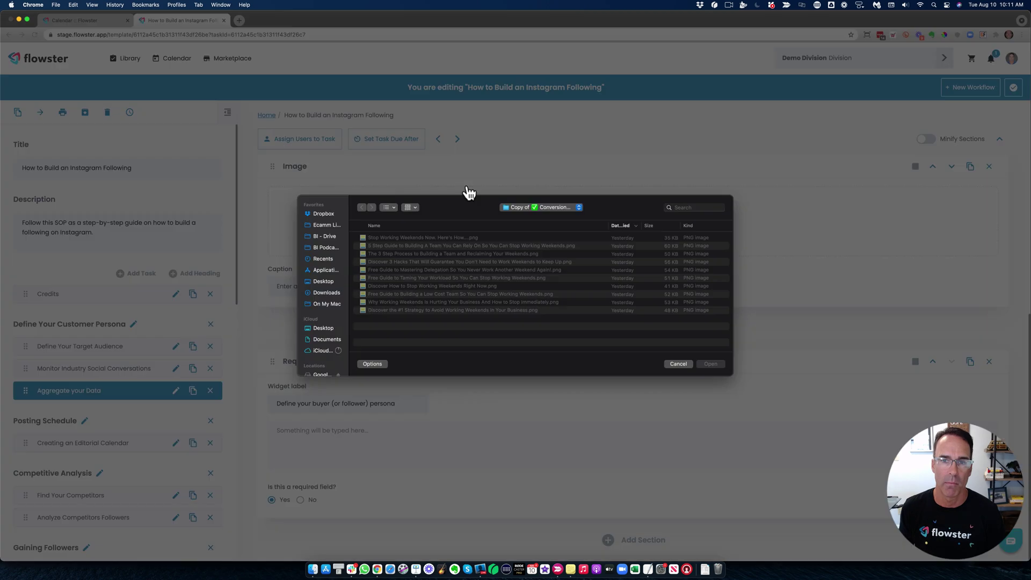
{"action": "left_click", "coordinate": [401, 240]}
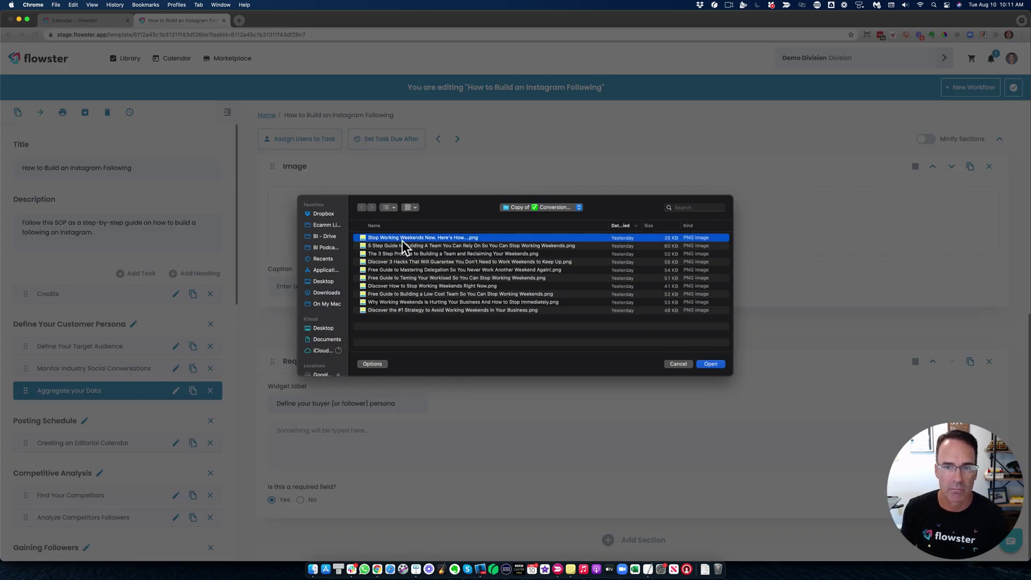
{"action": "left_click", "coordinate": [706, 364]}
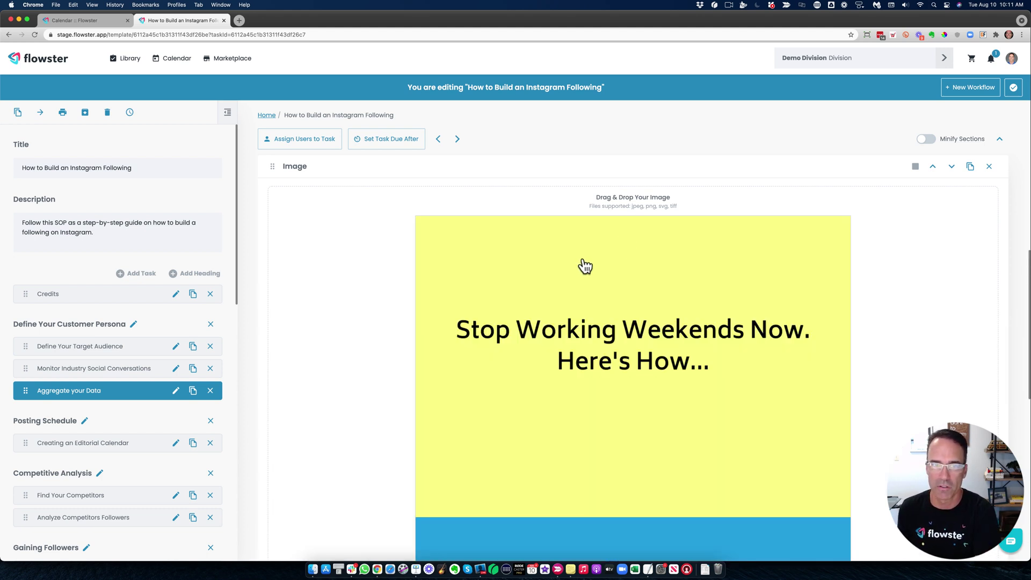
- Finish editing the template, update the active workflow with the changes and check the image in the "Aggregate your Data" task
{"action": "left_click", "coordinate": [1013, 89]}
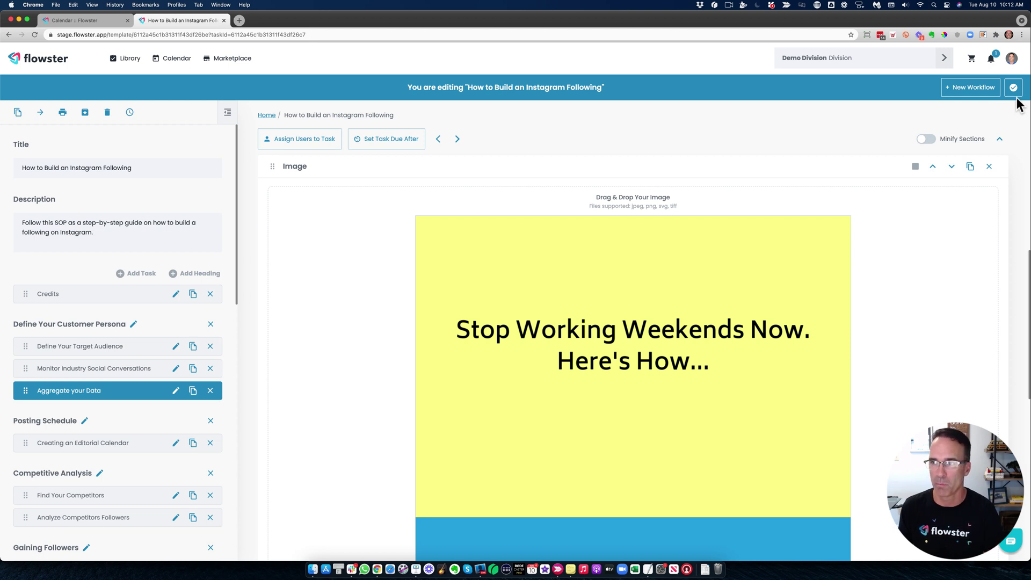
{"action": "left_click", "coordinate": [1013, 89]}
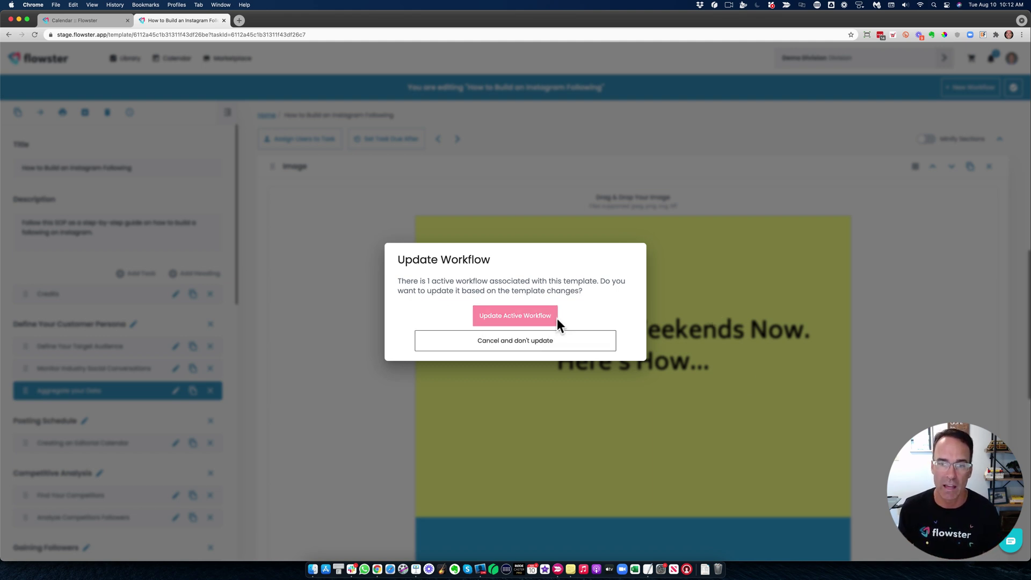
{"action": "left_click", "coordinate": [525, 321]}
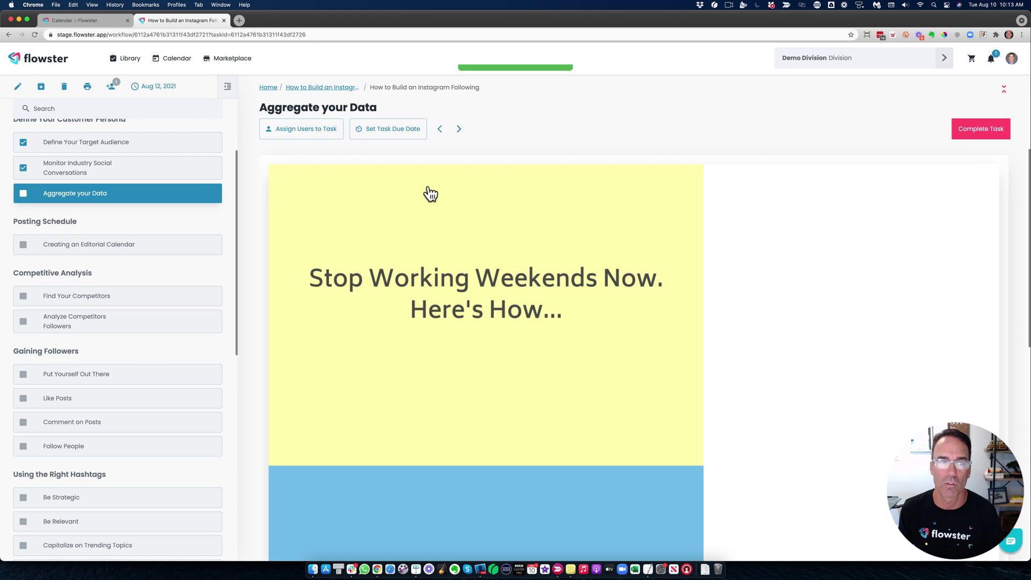
{"action": "scroll", "coordinate": [606, 289], "scroll_direction": "down", "scroll_amount": 5}
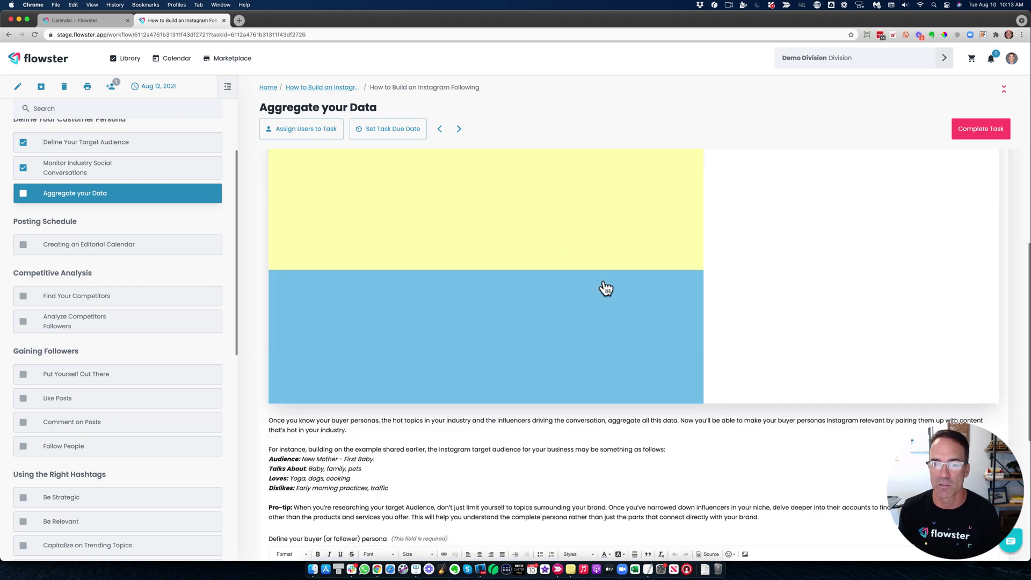
{"action": "scroll", "coordinate": [605, 288], "scroll_direction": "up", "scroll_amount": 5}
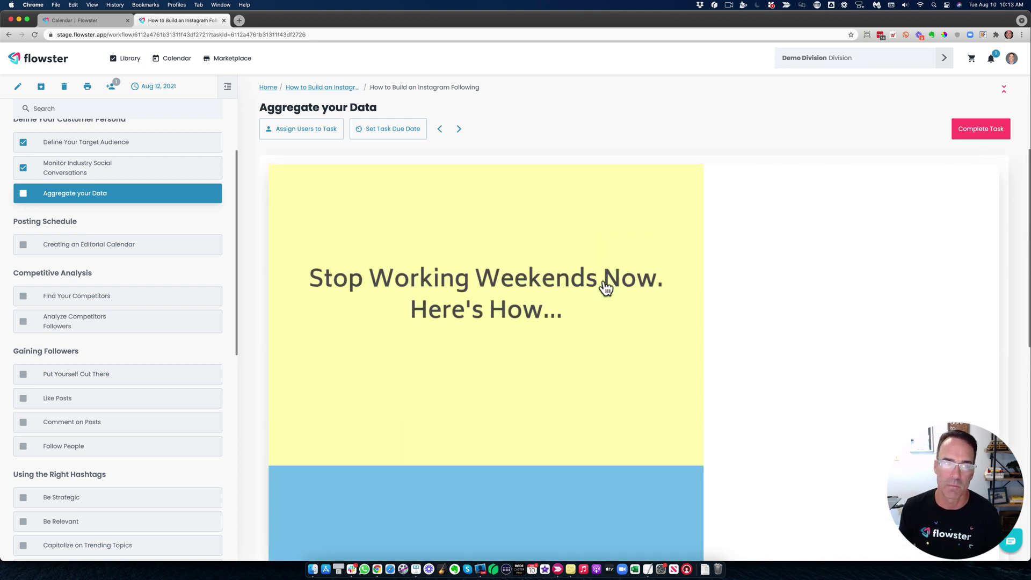
- Try to complete the "Aggregate your Data" task and fill its required buyer persona field with "sadasdfasdfasdf"
{"action": "left_click", "coordinate": [23, 193]}
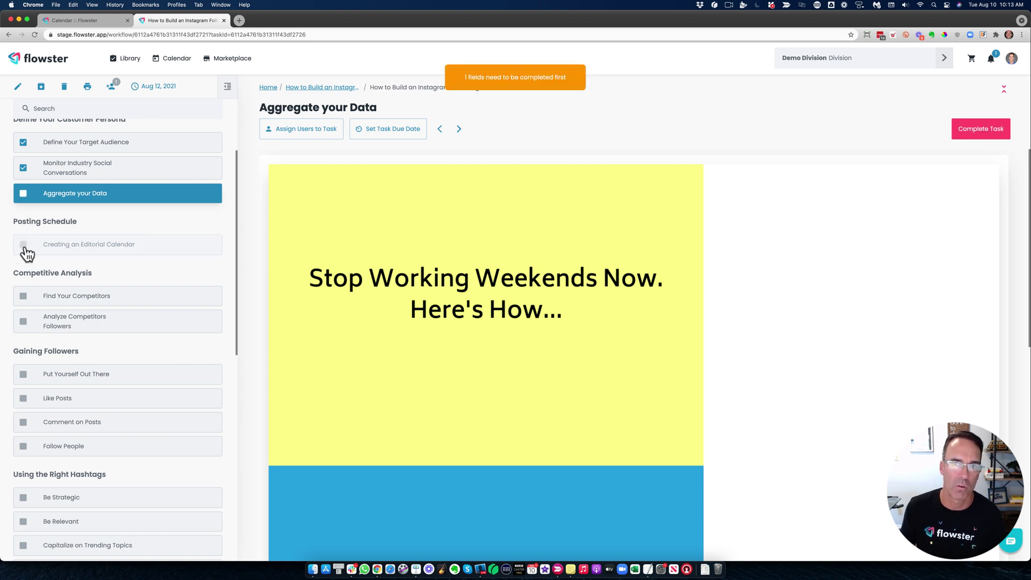
{"action": "scroll", "coordinate": [516, 191], "scroll_direction": "down", "scroll_amount": 7}
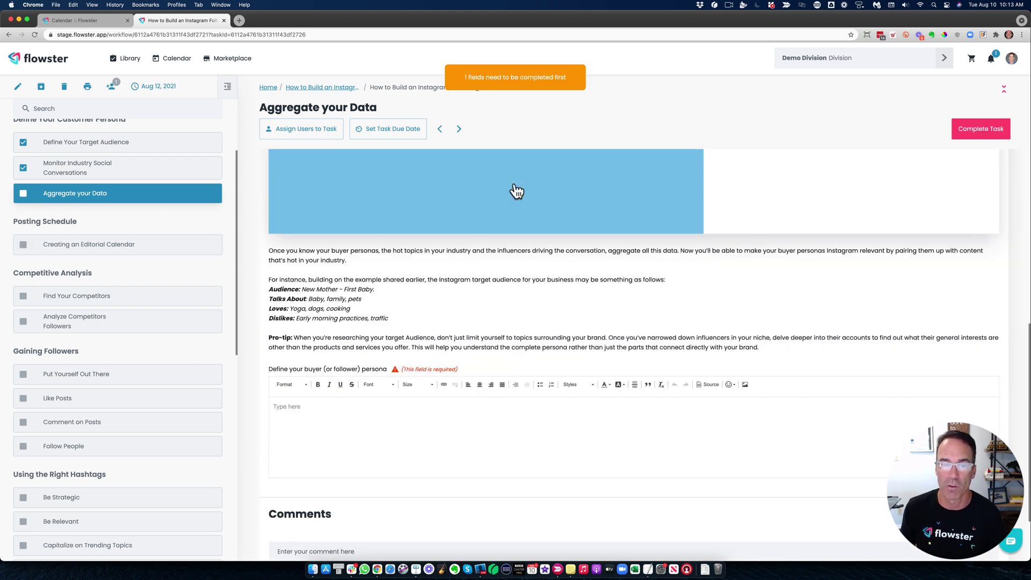
{"action": "left_click", "coordinate": [399, 415]}
{"action": "type", "text": "sadasdfasdfasdf"}
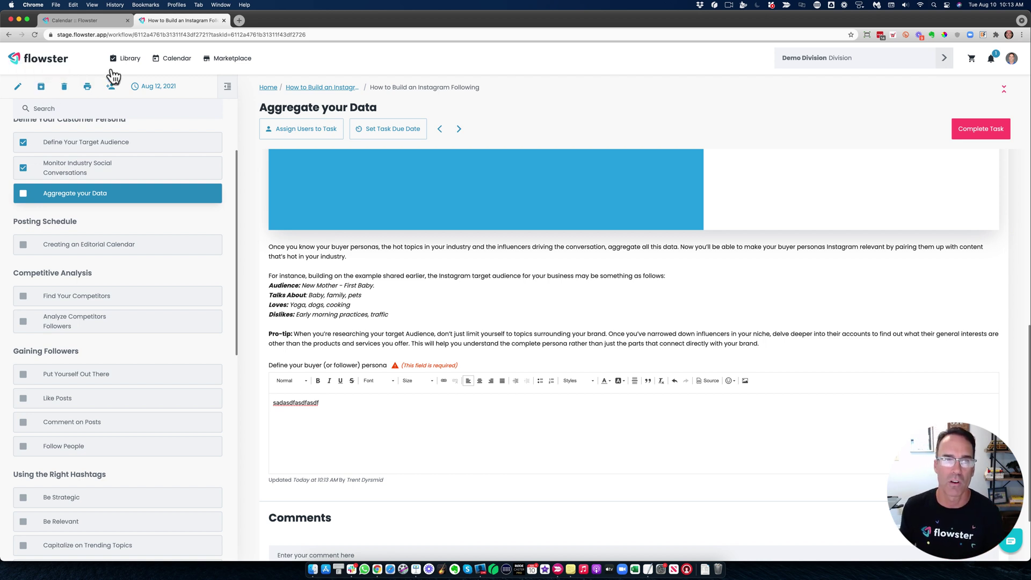
- Move the Instagram workflow in the monthly calendar to August 9, to August 2 and finally to Tuesday, August 10
{"action": "left_click", "coordinate": [169, 65]}
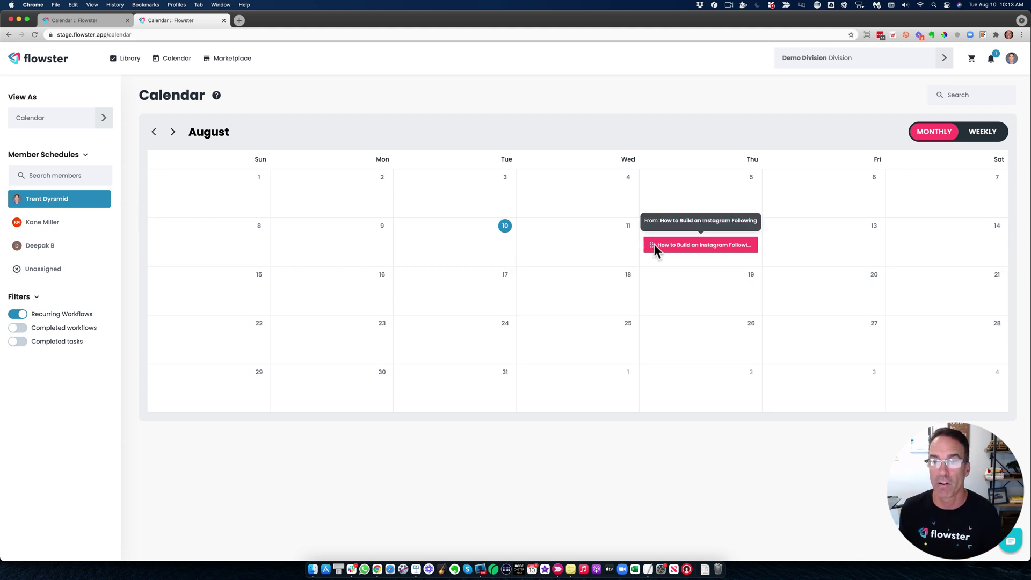
{"action": "left_click_drag", "start_coordinate": [652, 244], "coordinate": [284, 244]}
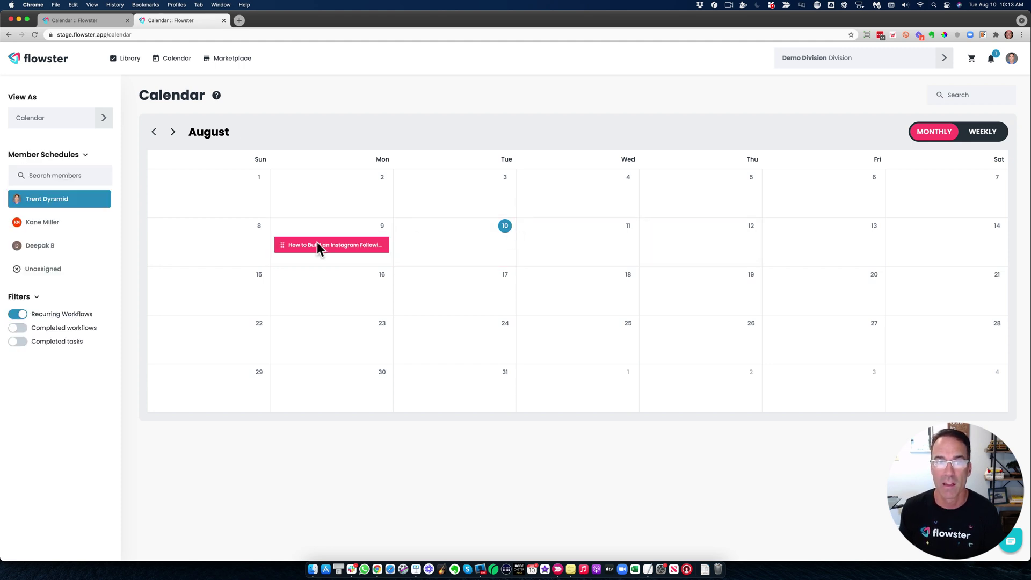
{"action": "left_click_drag", "start_coordinate": [281, 244], "coordinate": [284, 201]}
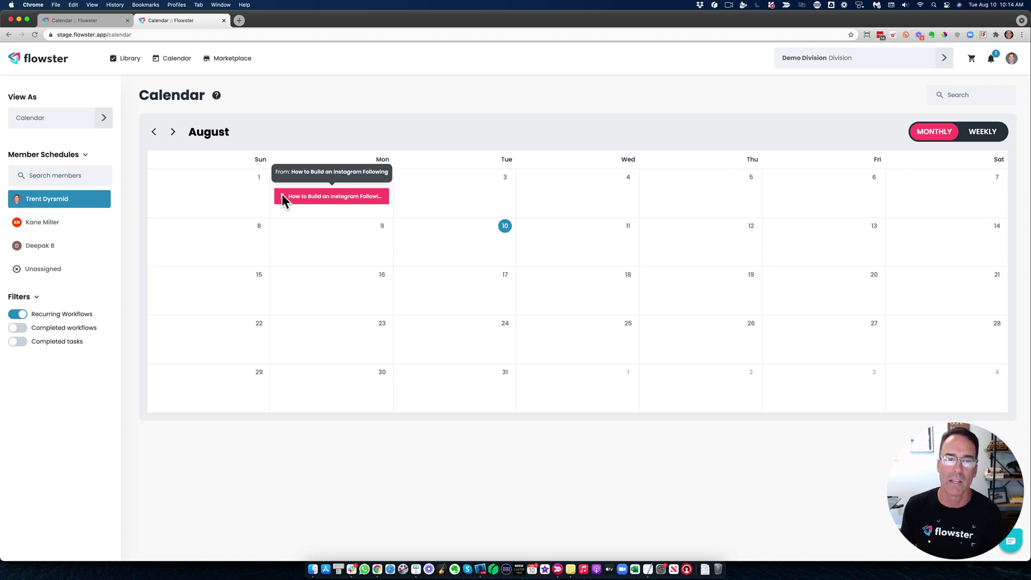
{"action": "left_click_drag", "start_coordinate": [282, 194], "coordinate": [413, 246]}
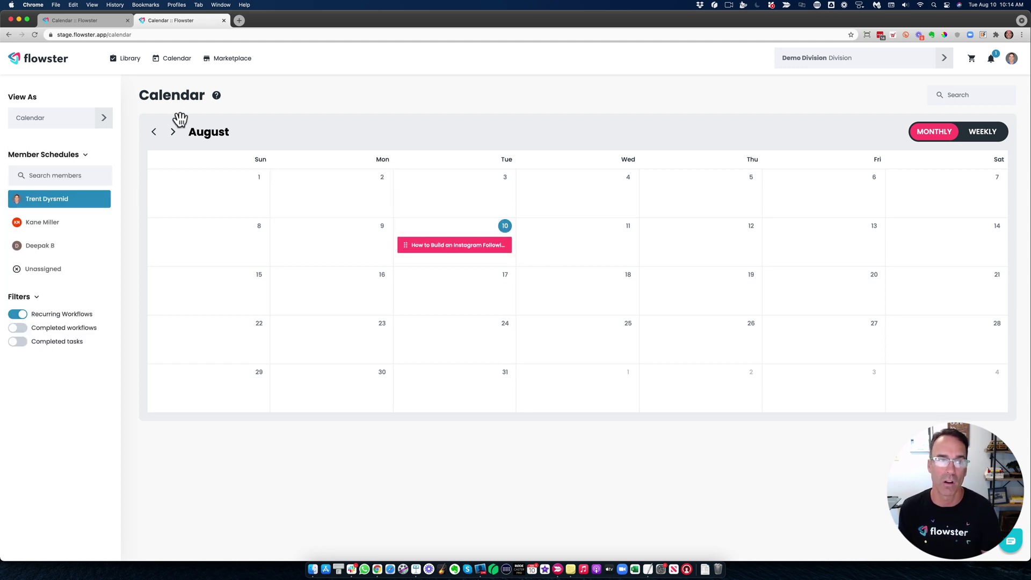
- Open the library and look through its folders, workflows and recent templates
{"action": "left_click", "coordinate": [124, 59]}
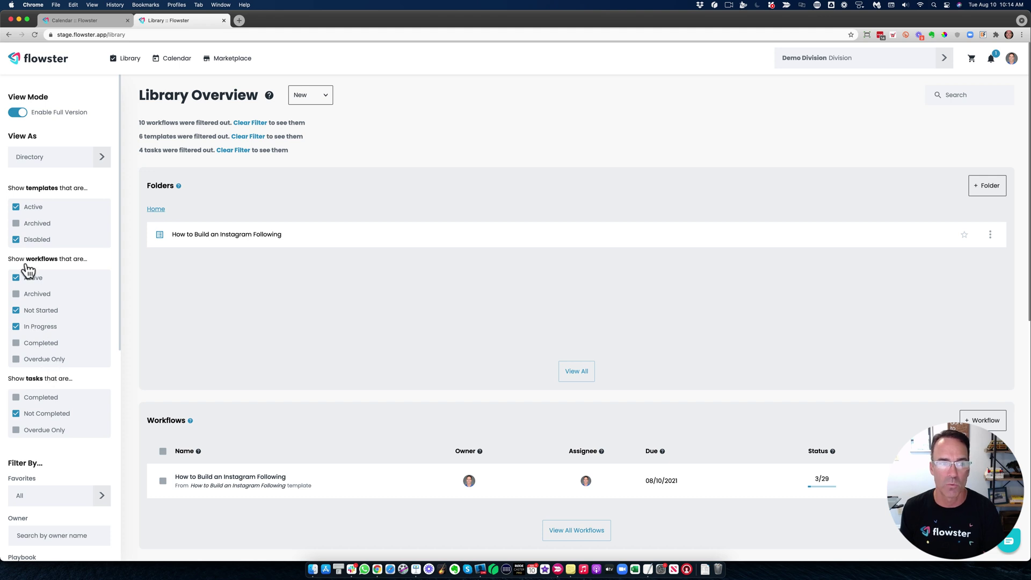
{"action": "scroll", "coordinate": [399, 270], "scroll_direction": "down", "scroll_amount": 1}
{"action": "scroll", "coordinate": [400, 263], "scroll_direction": "down", "scroll_amount": 2}
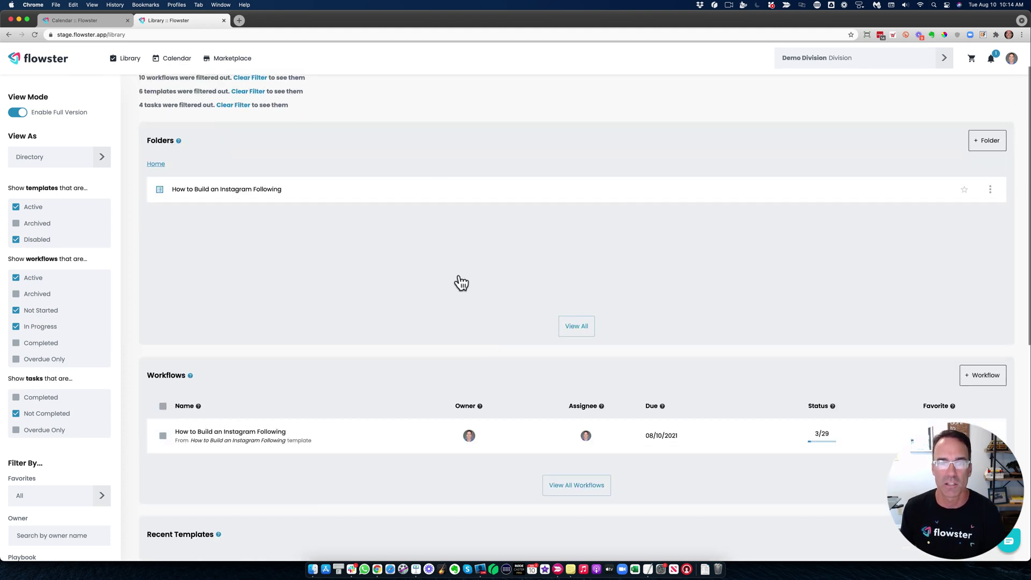
{"action": "scroll", "coordinate": [460, 281], "scroll_direction": "down", "scroll_amount": 4}
{"action": "scroll", "coordinate": [459, 279], "scroll_direction": "down", "scroll_amount": 1}
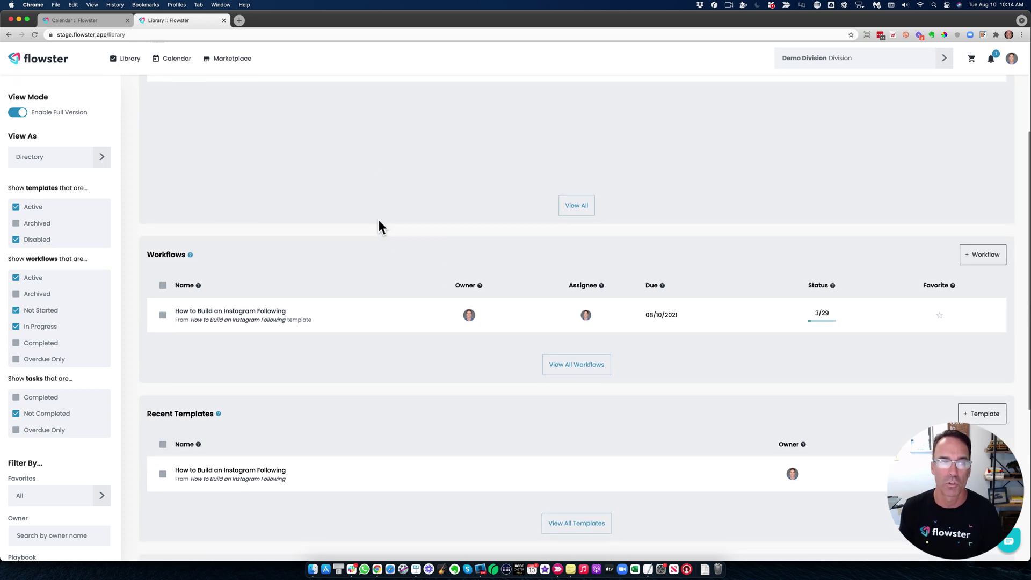
{"action": "scroll", "coordinate": [269, 237], "scroll_direction": "up", "scroll_amount": 7}
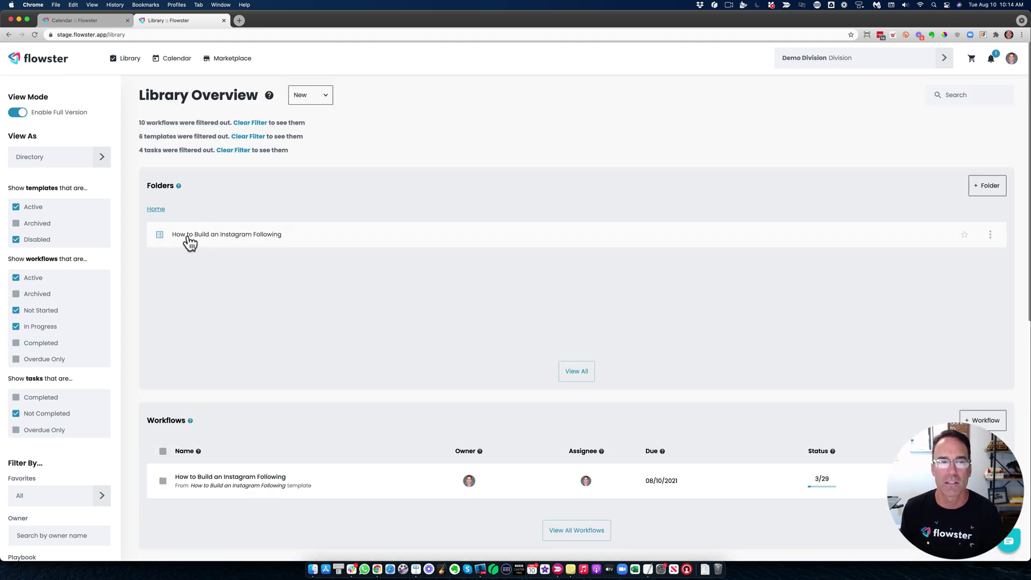
- Copy the "How to Build an Instagram Following" template into the Home folder as "How to Build an Instagram Following (Copy)"
{"action": "left_click", "coordinate": [991, 236]}
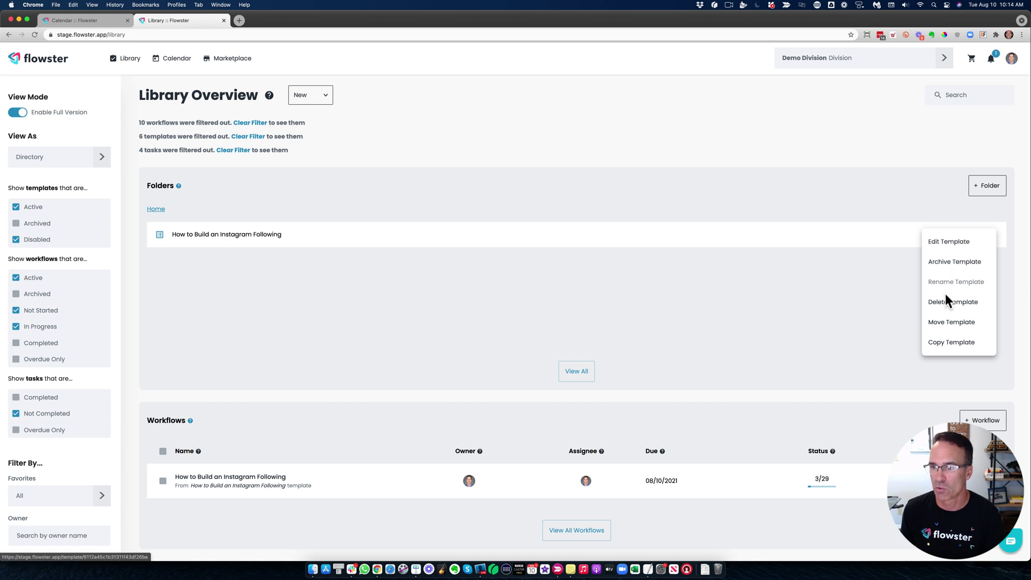
{"action": "left_click", "coordinate": [942, 344]}
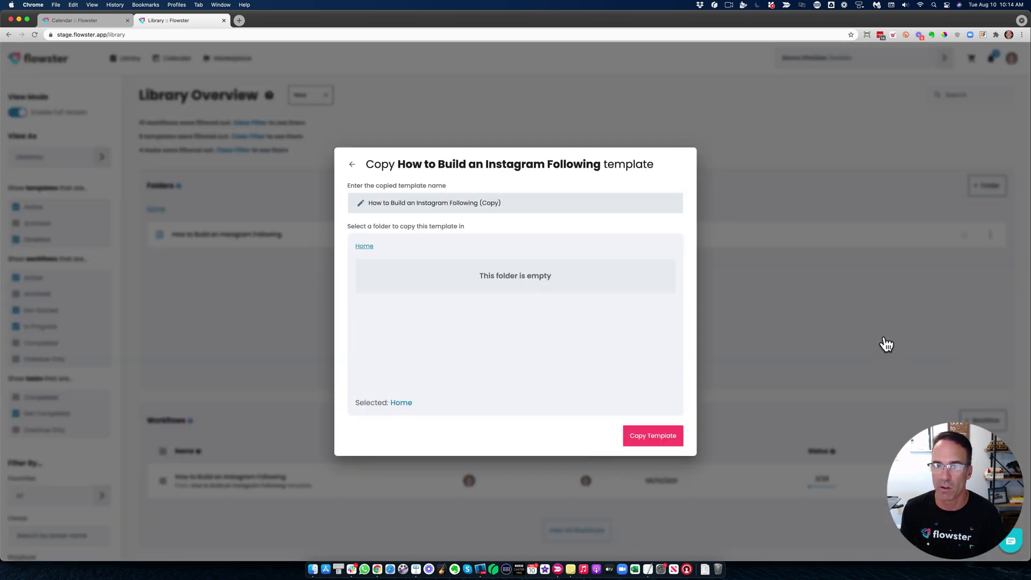
{"action": "left_click", "coordinate": [634, 428]}
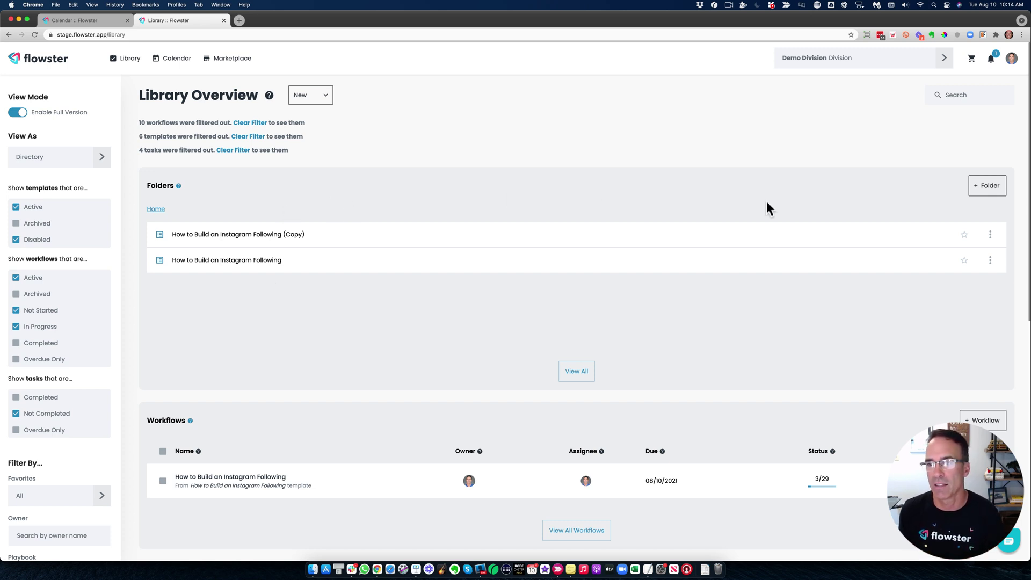
- Create a green folder named "Demo Folder" in the library's Home folder
{"action": "left_click", "coordinate": [973, 189]}
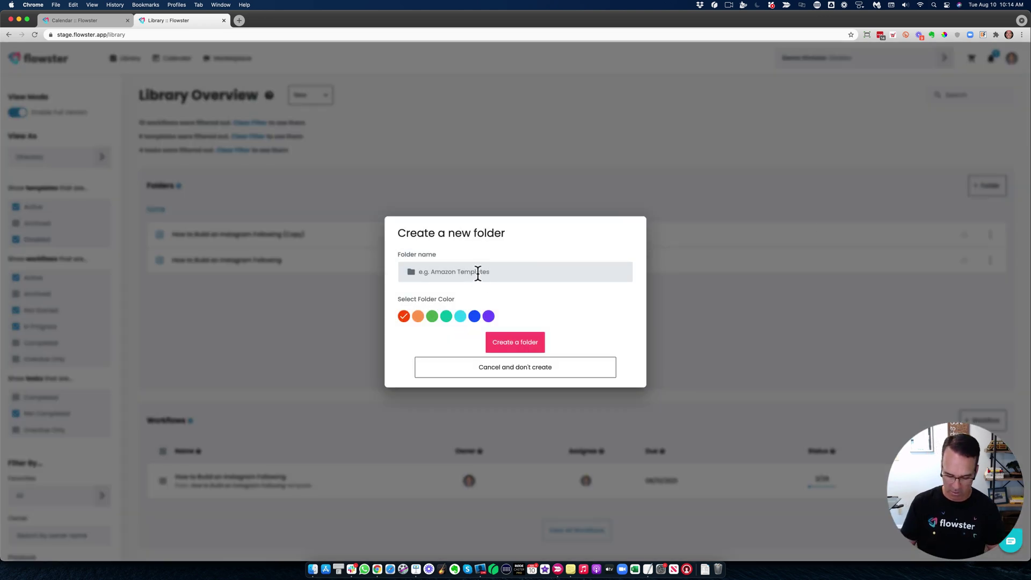
{"action": "type", "text": "Demo Folder"}
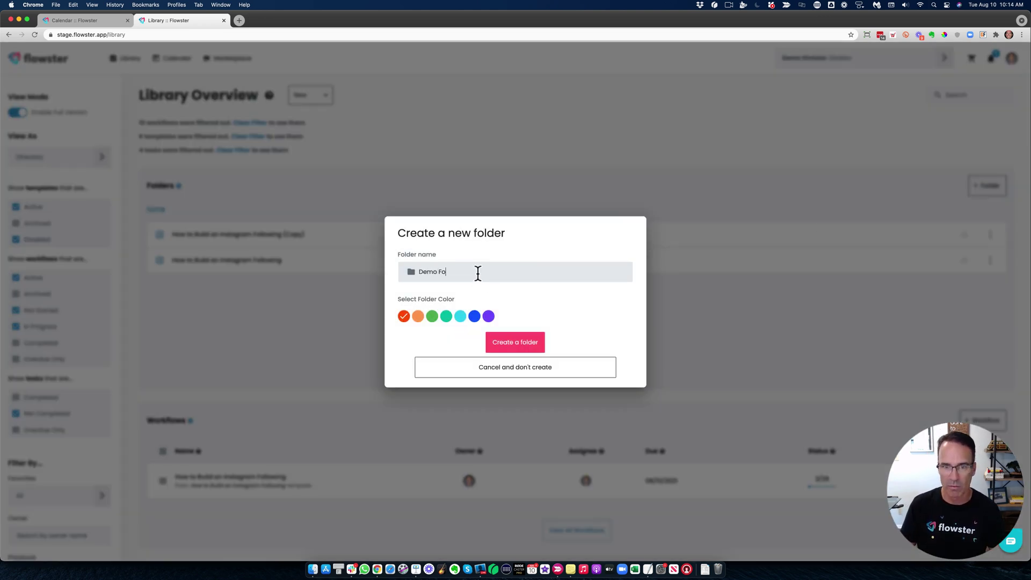
{"action": "left_click", "coordinate": [429, 317]}
{"action": "left_click", "coordinate": [525, 346]}
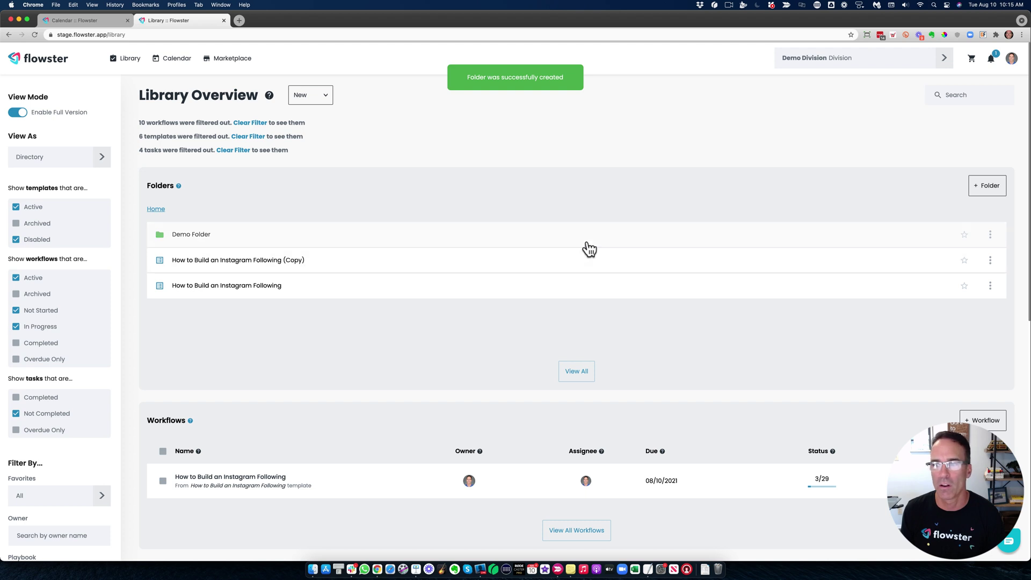
- Move the "How to Build an Instagram Following (Copy)" template into Demo Folder
{"action": "left_click", "coordinate": [990, 260]}
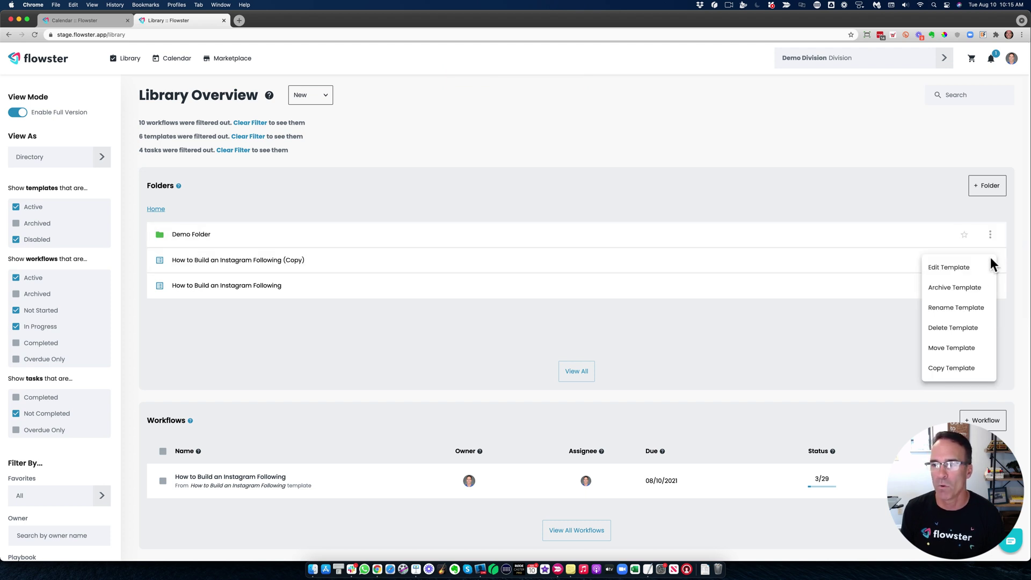
{"action": "left_click", "coordinate": [953, 344]}
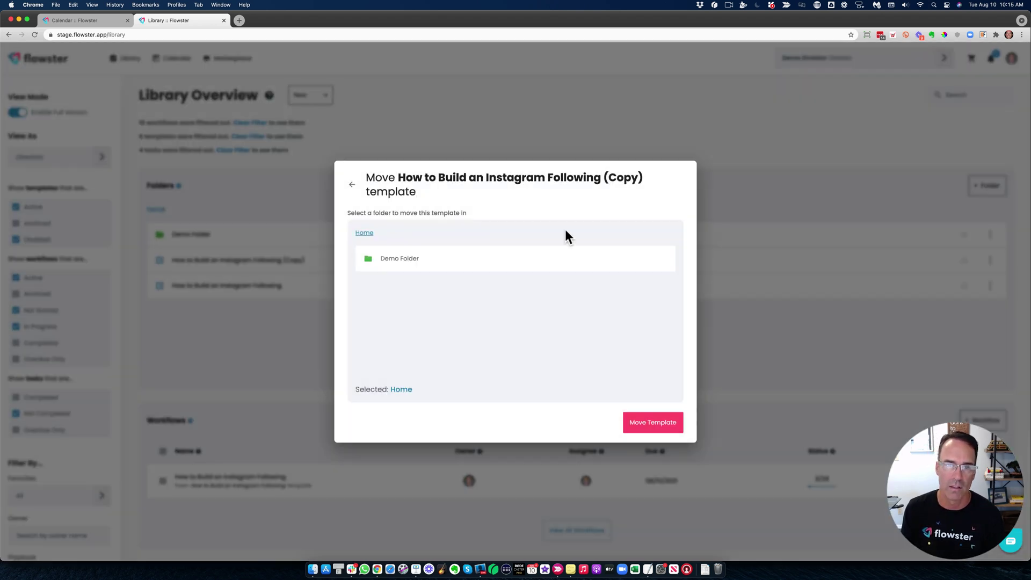
{"action": "left_click", "coordinate": [411, 263]}
{"action": "left_click", "coordinate": [648, 423]}
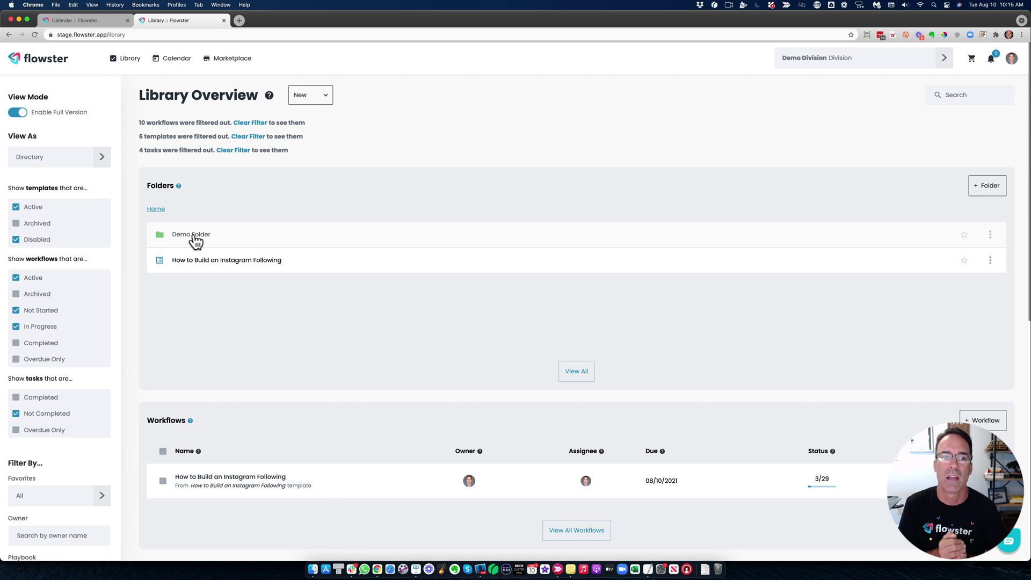
- Search the library for "instagram" and clear the search
{"action": "left_click", "coordinate": [955, 95]}
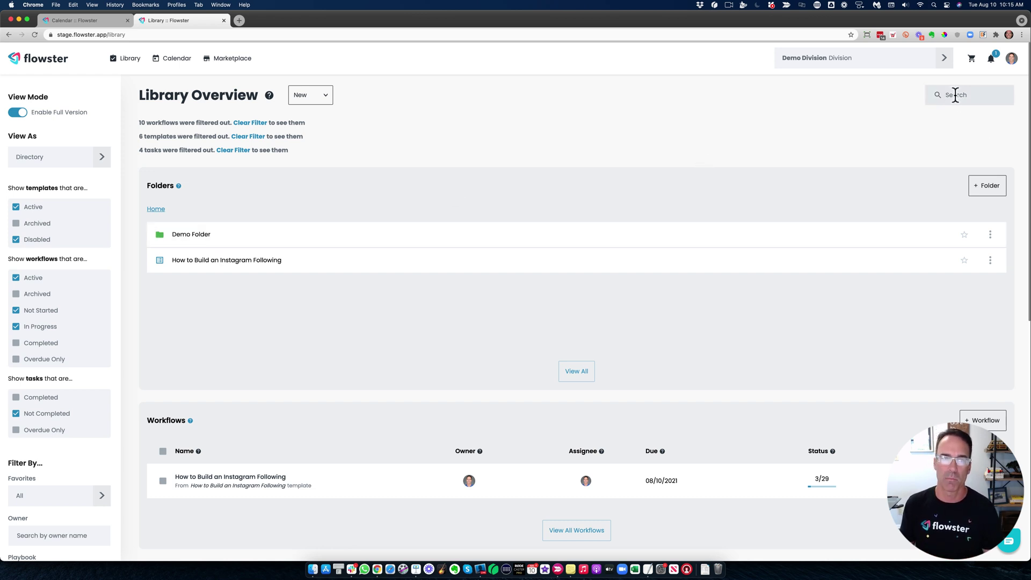
{"action": "type", "text": "instagram"}
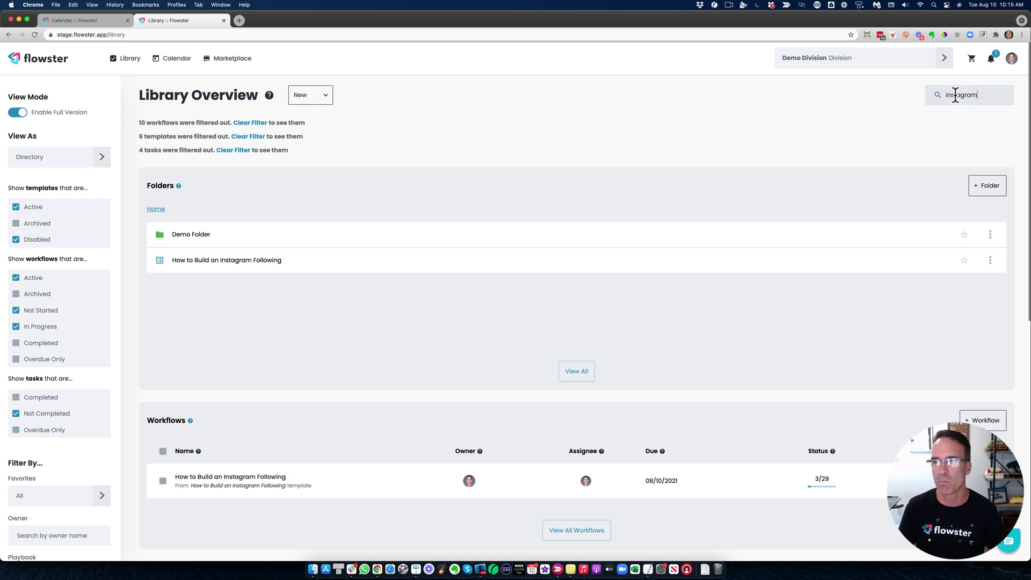
{"action": "key", "text": "Return"}
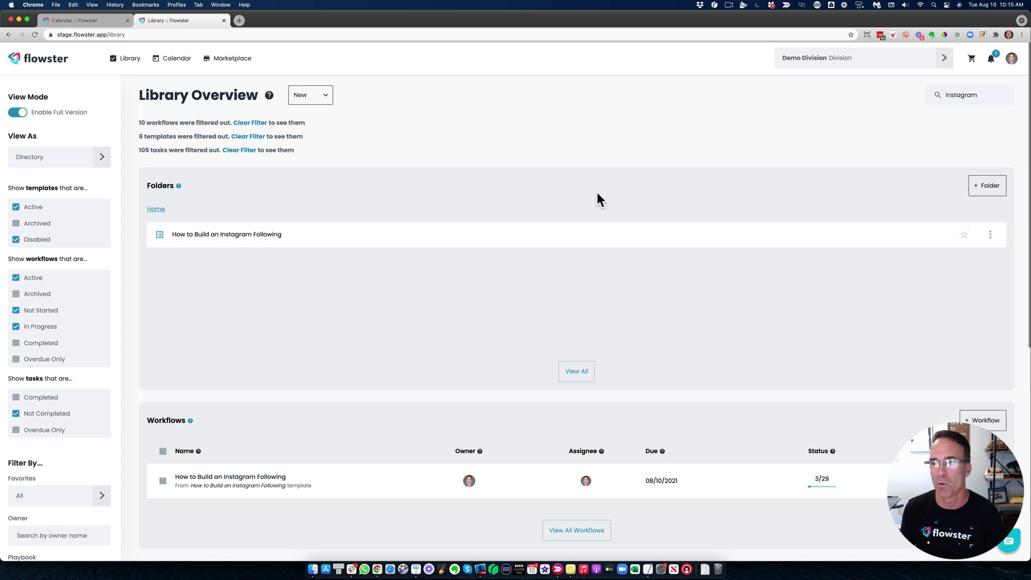
{"action": "double_click", "coordinate": [955, 97]}
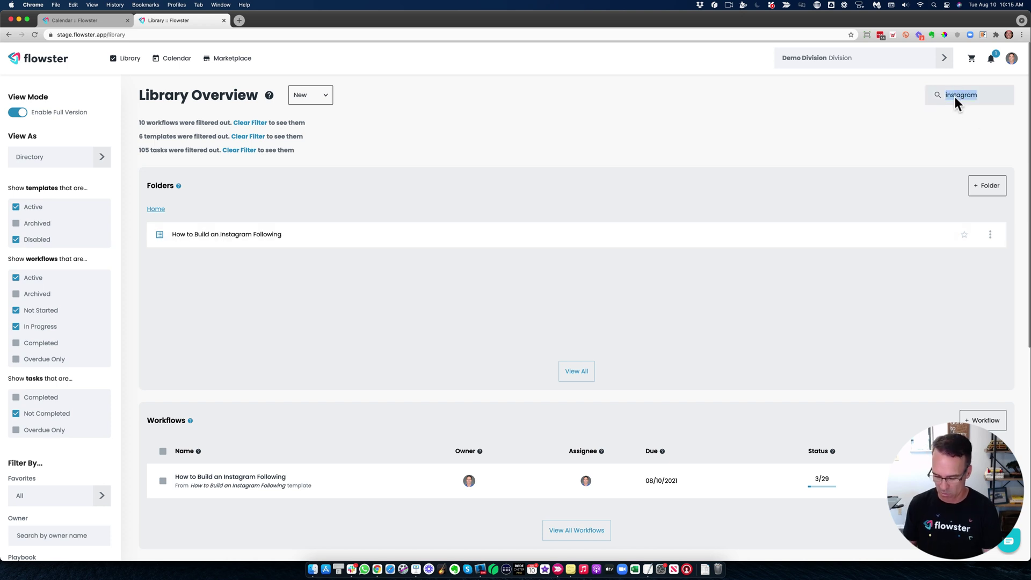
{"action": "key", "text": "BackSpace"}
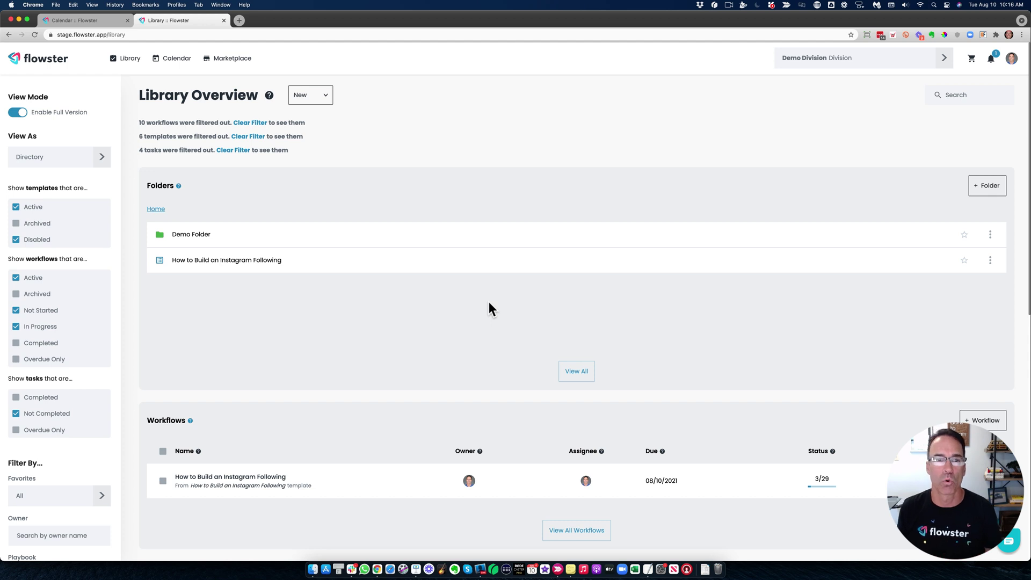
- Look at the available actions and the details of the original "How to Build an Instagram Following" template
{"action": "scroll", "coordinate": [535, 310], "scroll_direction": "down", "scroll_amount": 3}
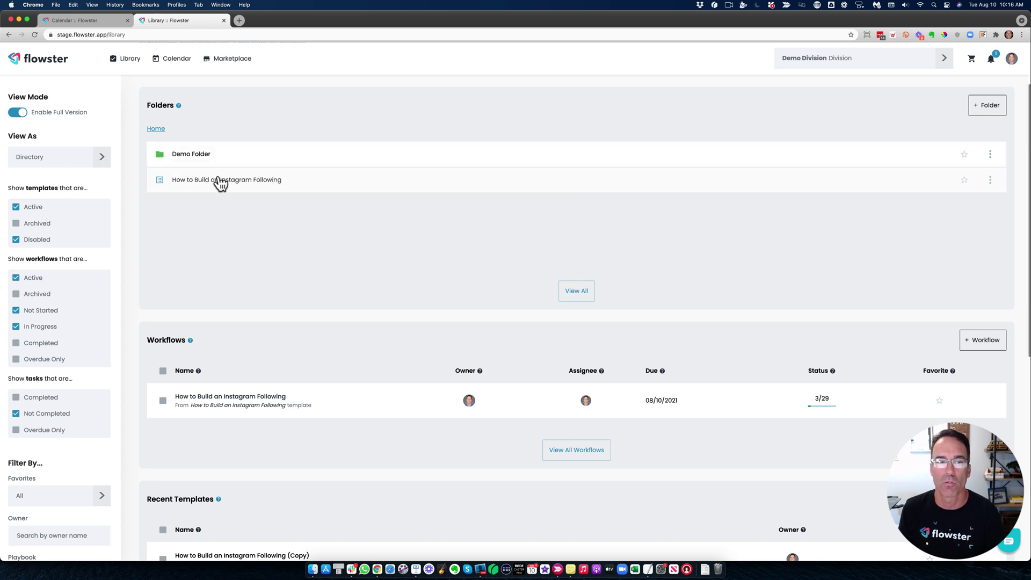
{"action": "left_click", "coordinate": [990, 181]}
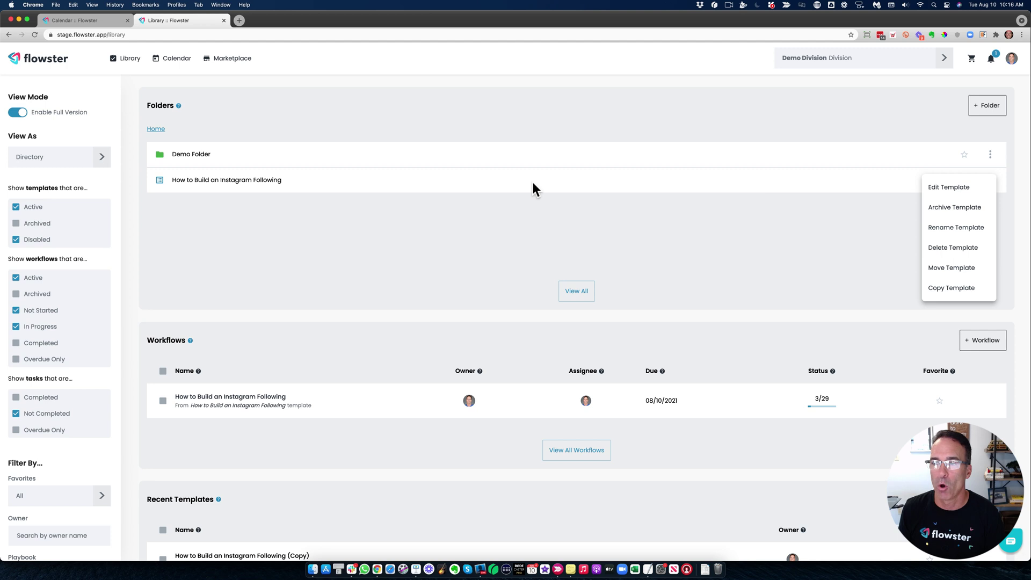
{"action": "left_click", "coordinate": [307, 178]}
{"action": "left_click", "coordinate": [249, 179]}
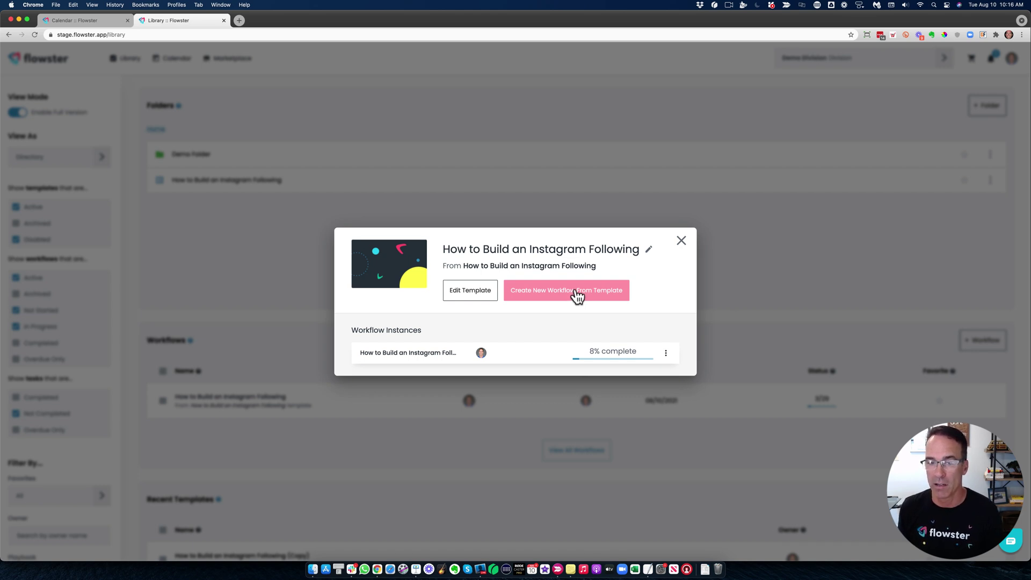
{"action": "left_click", "coordinate": [681, 242]}
{"action": "scroll", "coordinate": [689, 286], "scroll_direction": "down", "scroll_amount": 2}
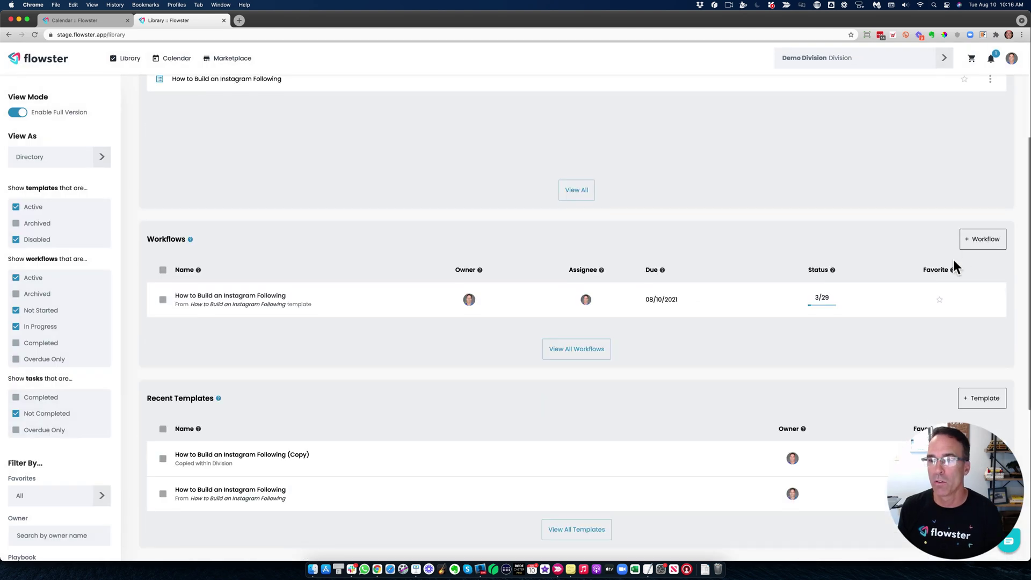
{"action": "left_click", "coordinate": [967, 241]}
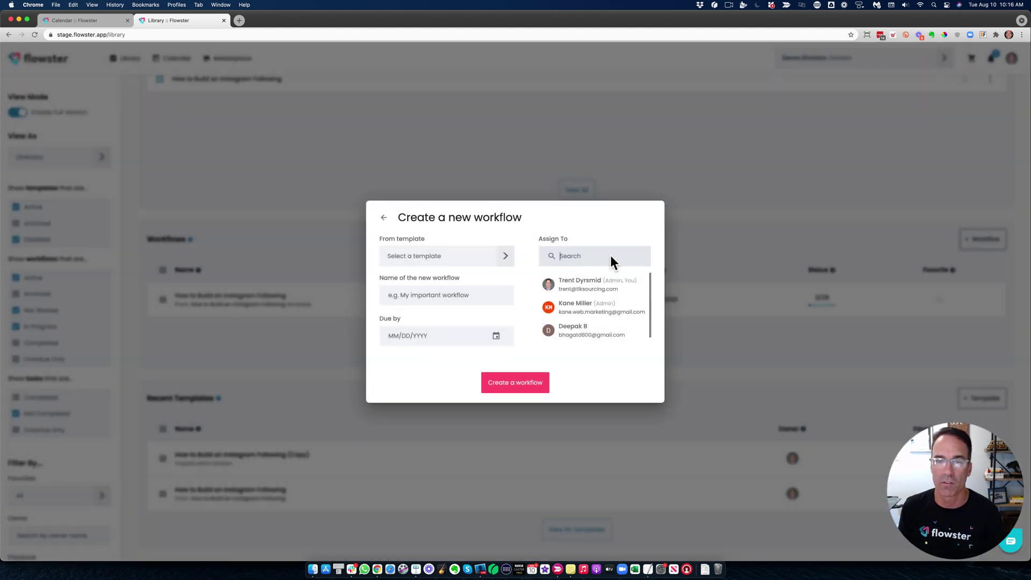
{"action": "left_click", "coordinate": [436, 255]}
{"action": "left_click", "coordinate": [432, 299]}
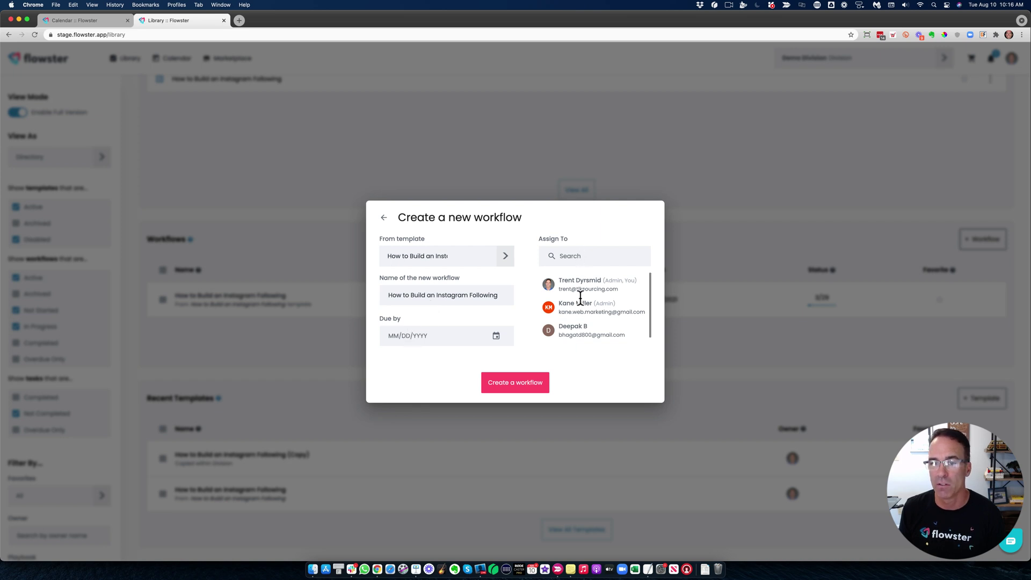
{"action": "left_click", "coordinate": [384, 218]}
- Look through the library's recent templates, task list and display filters
{"action": "scroll", "coordinate": [402, 315], "scroll_direction": "down", "scroll_amount": 3}
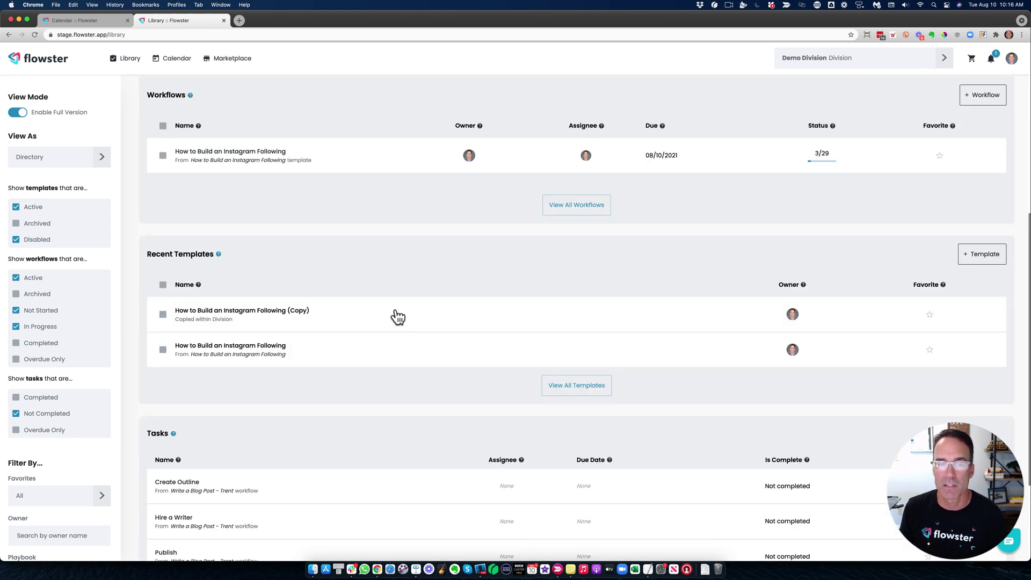
{"action": "scroll", "coordinate": [375, 334], "scroll_direction": "down", "scroll_amount": 3}
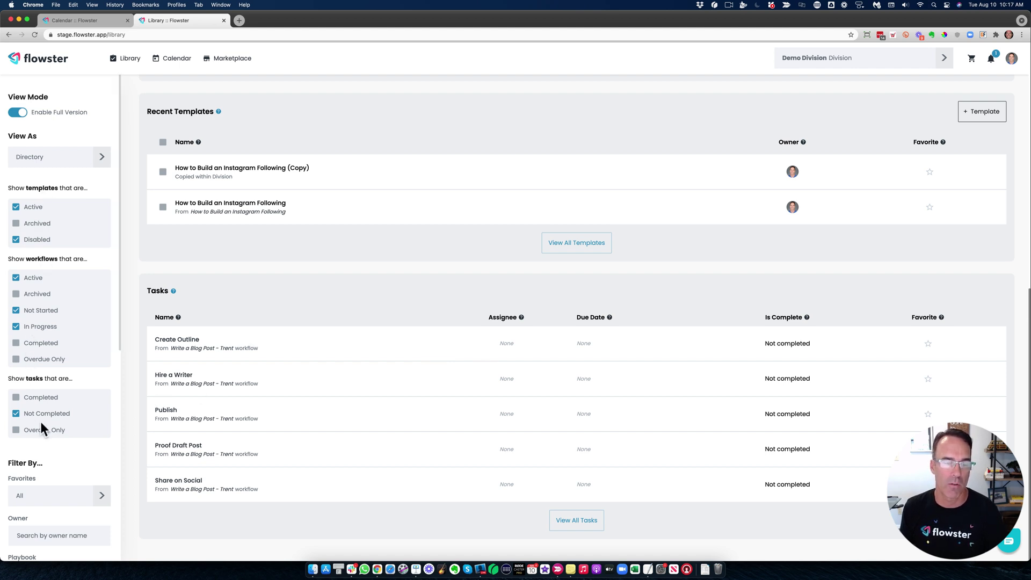
{"action": "scroll", "coordinate": [41, 427], "scroll_direction": "down", "scroll_amount": 2}
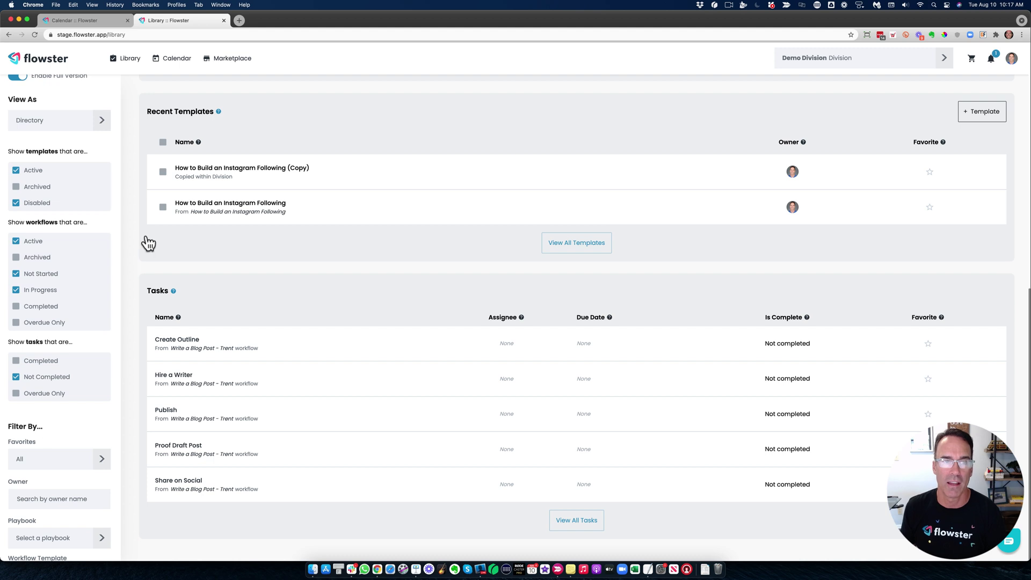
{"action": "scroll", "coordinate": [329, 134], "scroll_direction": "up", "scroll_amount": 6}
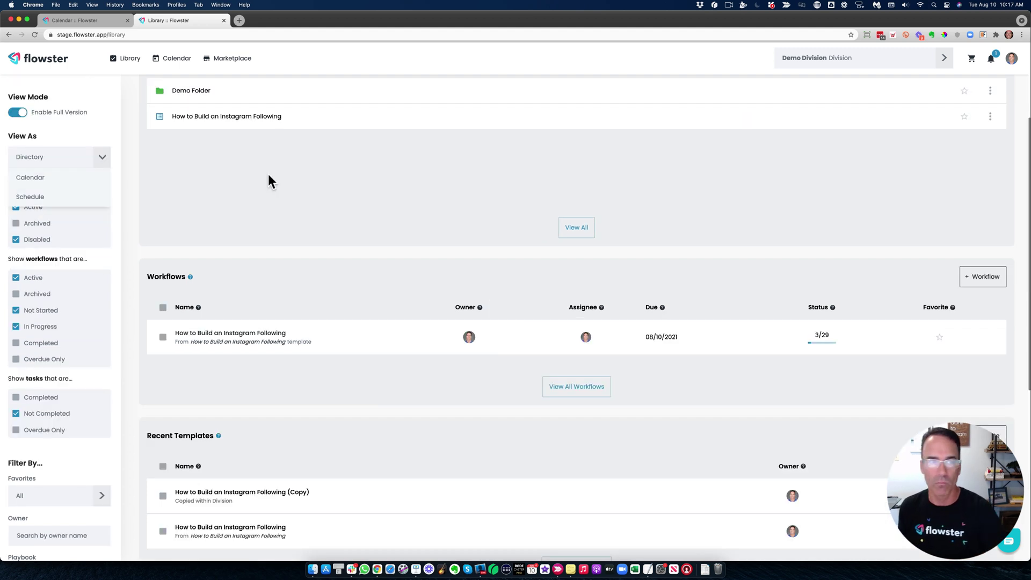
- View the library as Schedule to examine the scheduled workflows, and return to the Directory view
{"action": "left_click", "coordinate": [98, 159]}
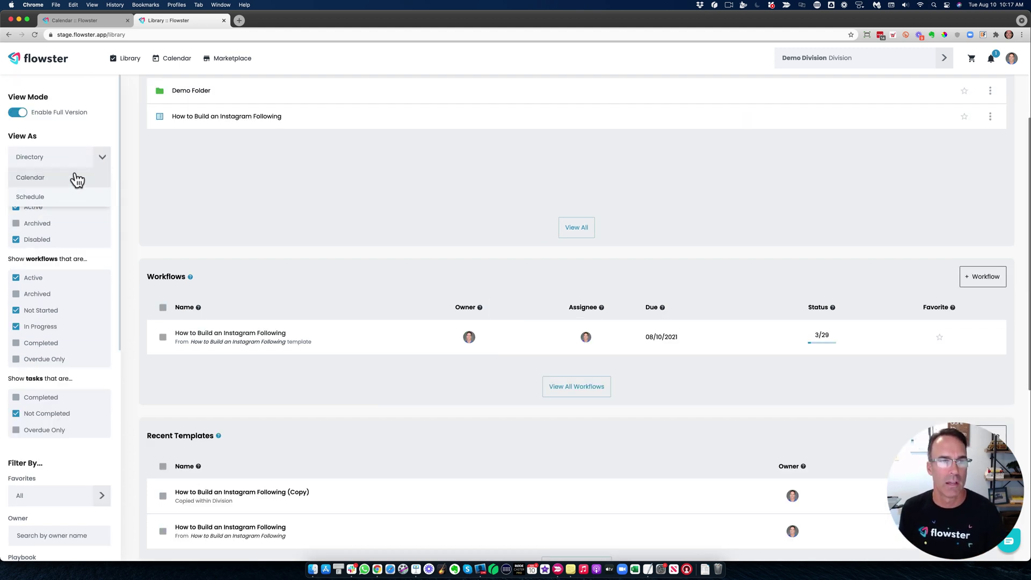
{"action": "left_click", "coordinate": [108, 136]}
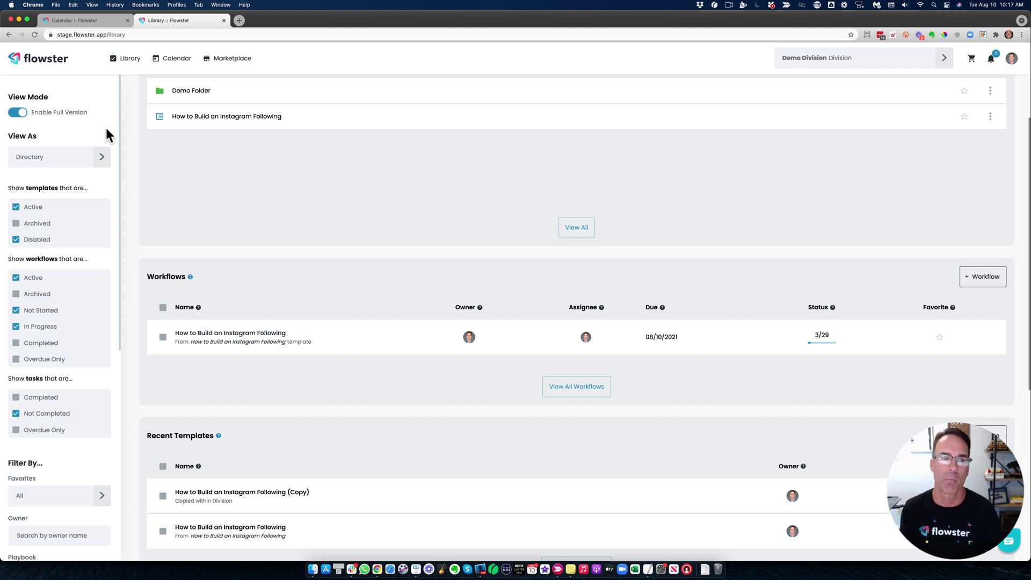
{"action": "left_click", "coordinate": [100, 161]}
{"action": "left_click", "coordinate": [45, 196]}
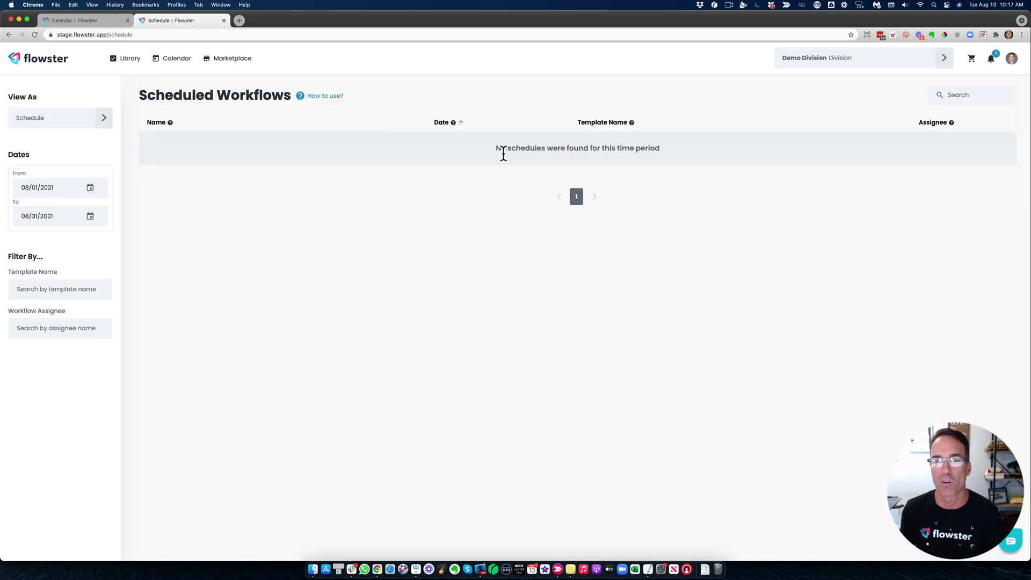
{"action": "left_click", "coordinate": [101, 121]}
{"action": "left_click", "coordinate": [32, 140]}
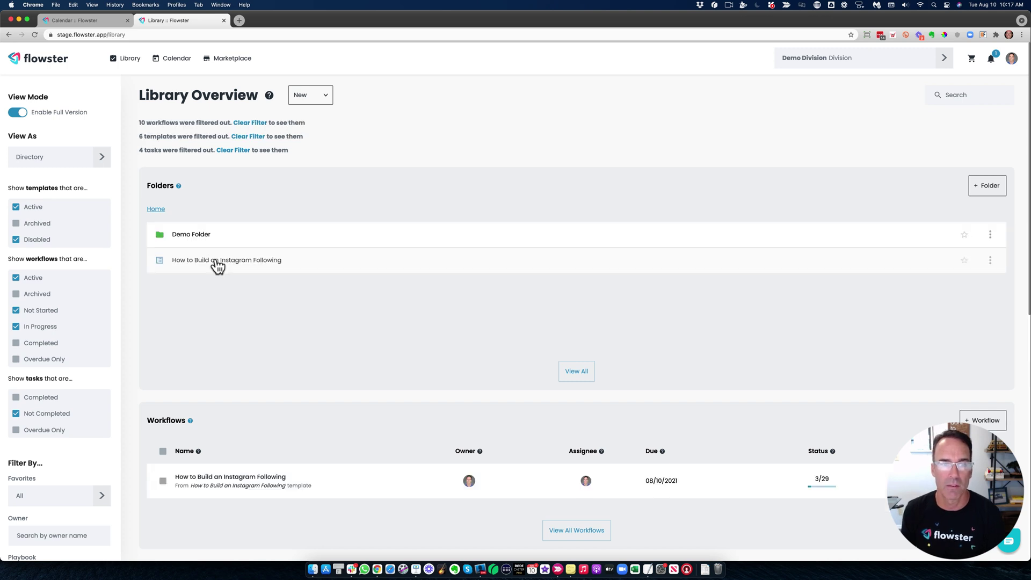
- Open the "How to Build an Instagram Following" template for editing and start a workflow schedule named "Demo Schedule Workflow"
{"action": "left_click", "coordinate": [216, 259]}
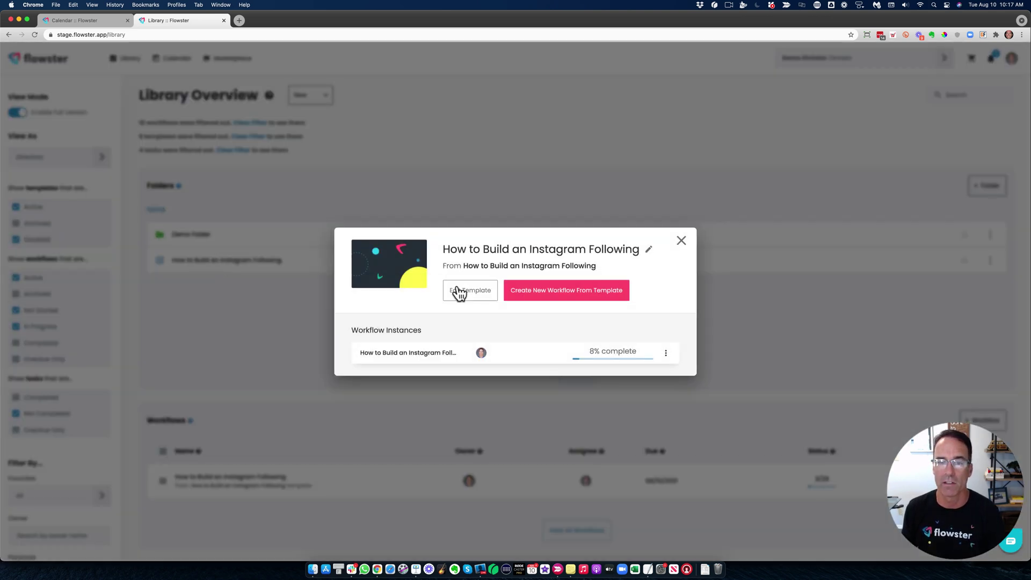
{"action": "left_click", "coordinate": [463, 292]}
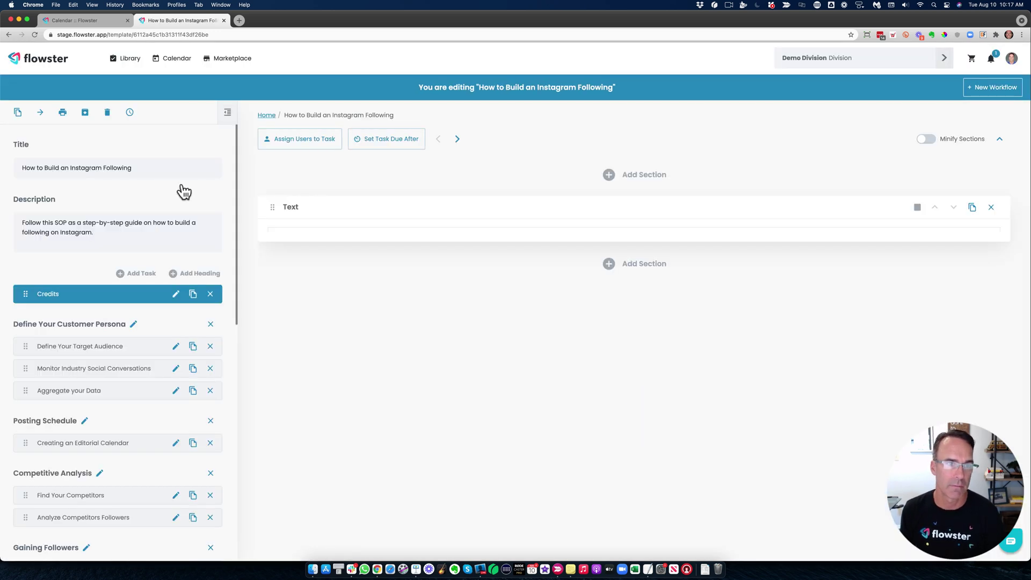
{"action": "left_click", "coordinate": [131, 115]}
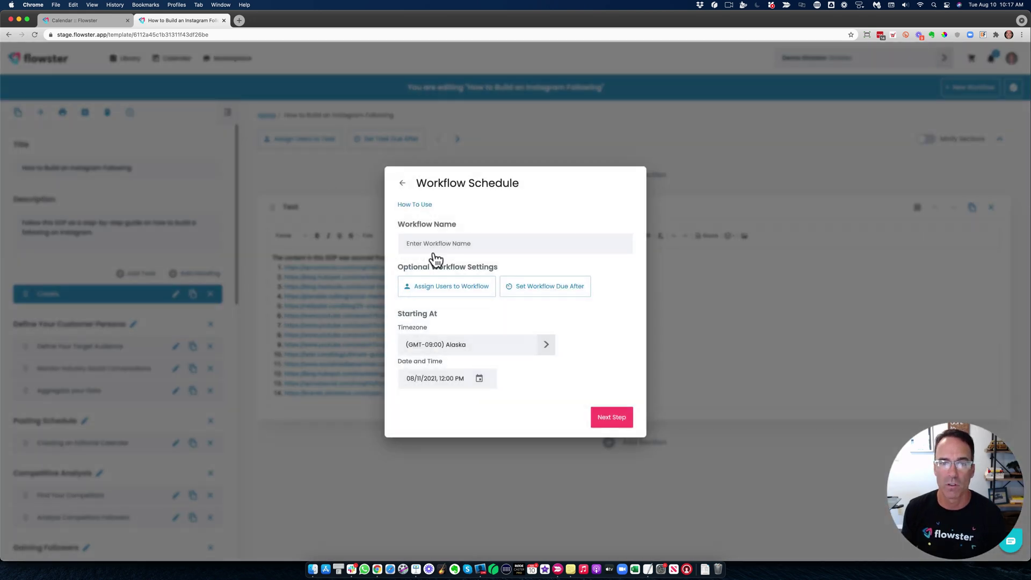
{"action": "left_click", "coordinate": [429, 238]}
{"action": "type", "text": "Demo"}
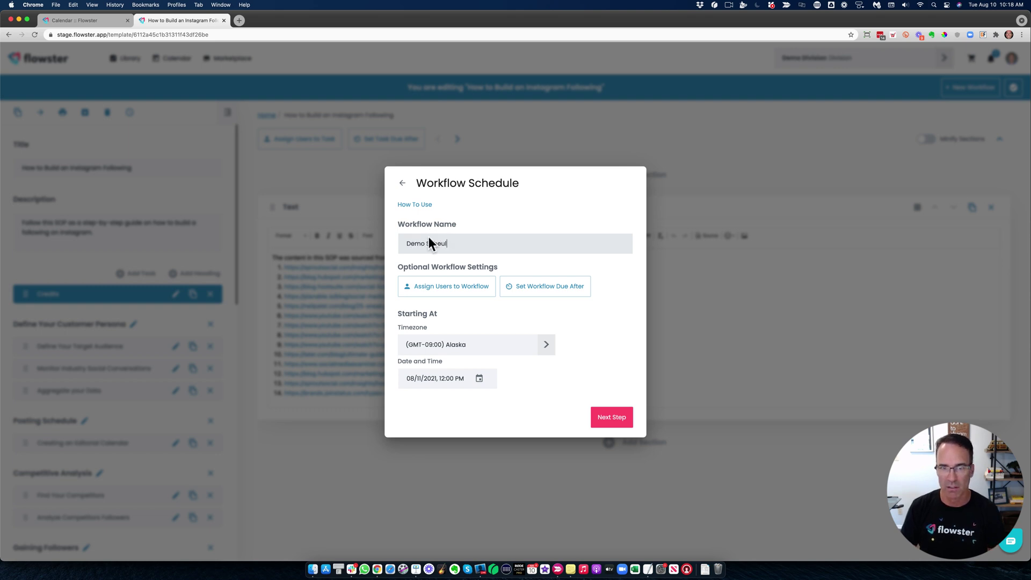
{"action": "type", "text": " Schedule workflow"}
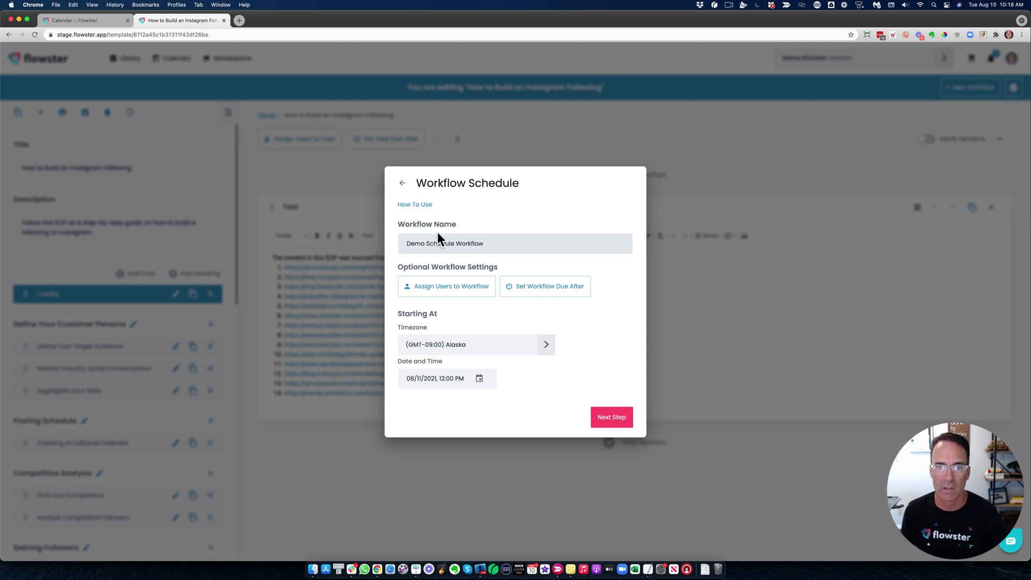
- Assign the scheduled workflow to your own admin account and make it due after 2 days
{"action": "left_click", "coordinate": [441, 286]}
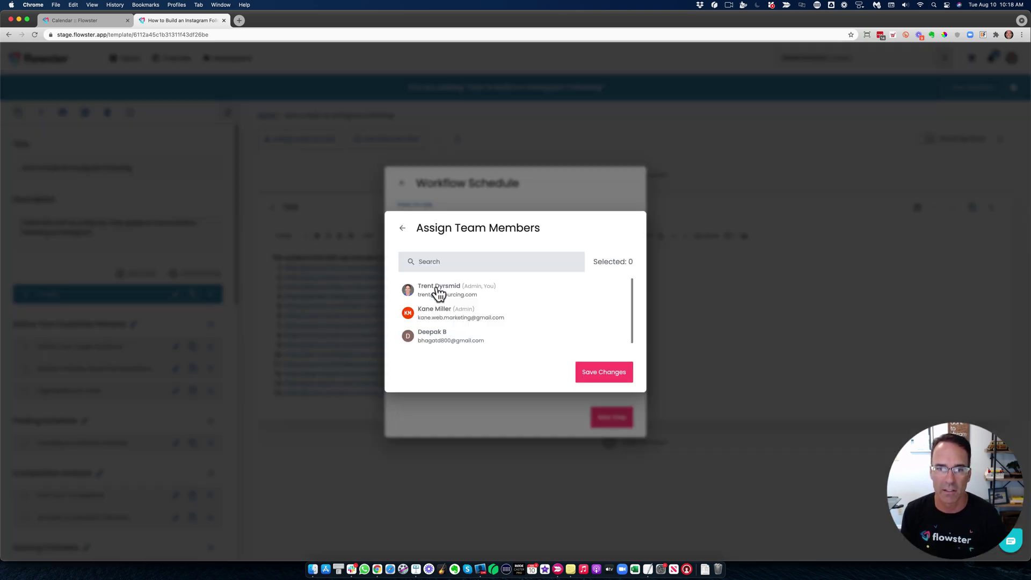
{"action": "left_click", "coordinate": [439, 292]}
{"action": "left_click", "coordinate": [600, 370]}
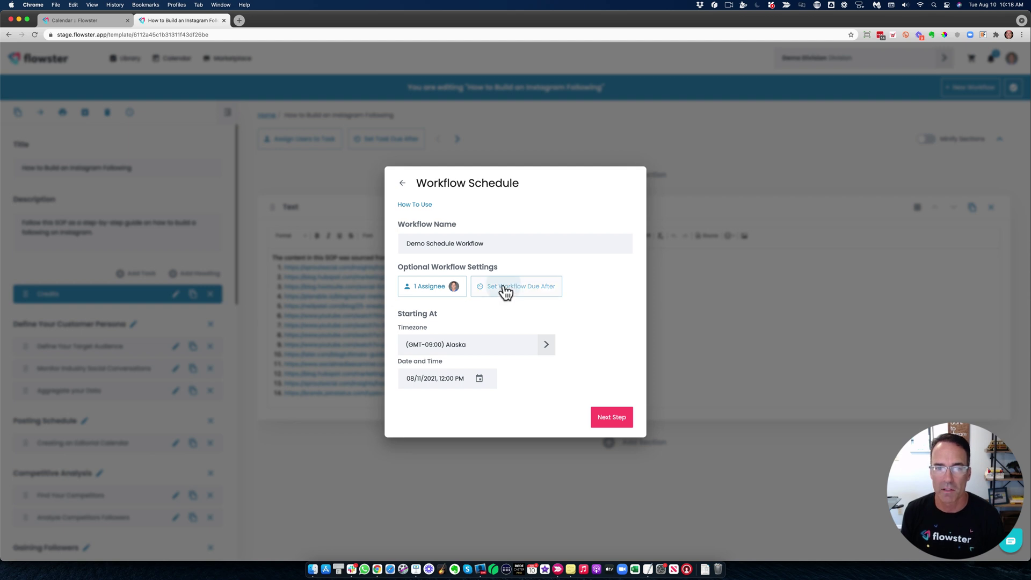
{"action": "left_click", "coordinate": [503, 287]}
{"action": "left_click", "coordinate": [525, 285]}
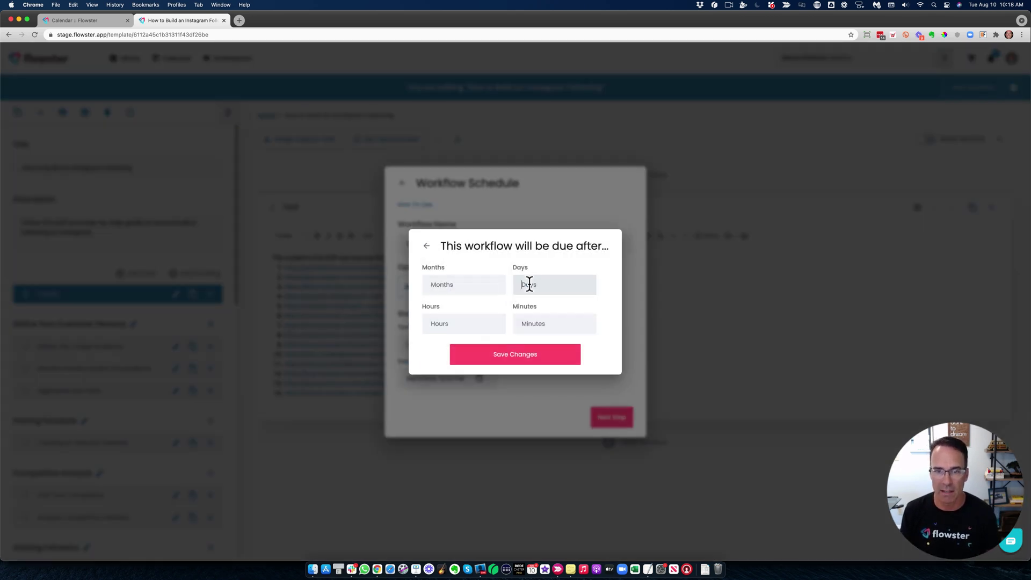
{"action": "type", "text": "2"}
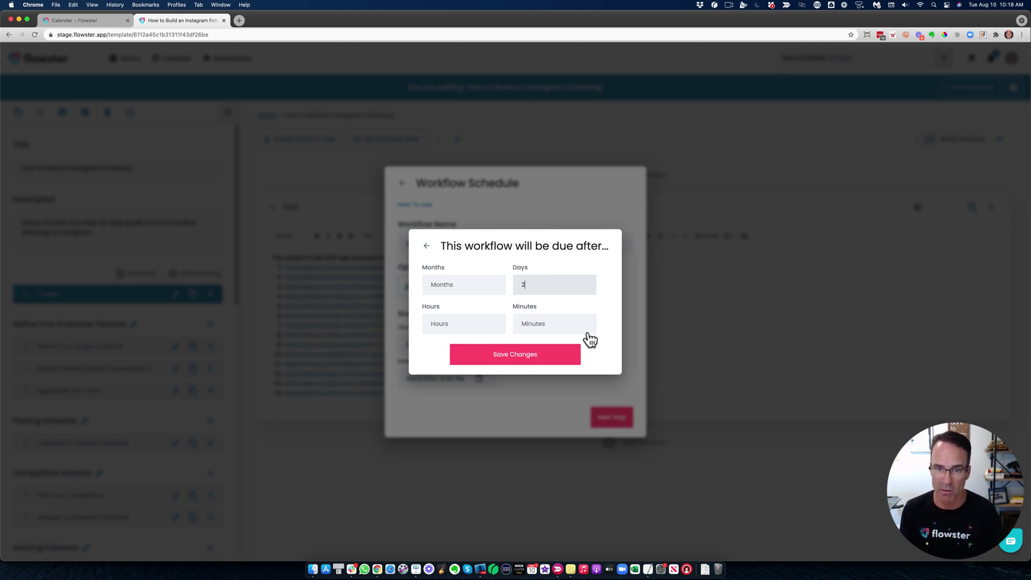
{"action": "left_click", "coordinate": [513, 357]}
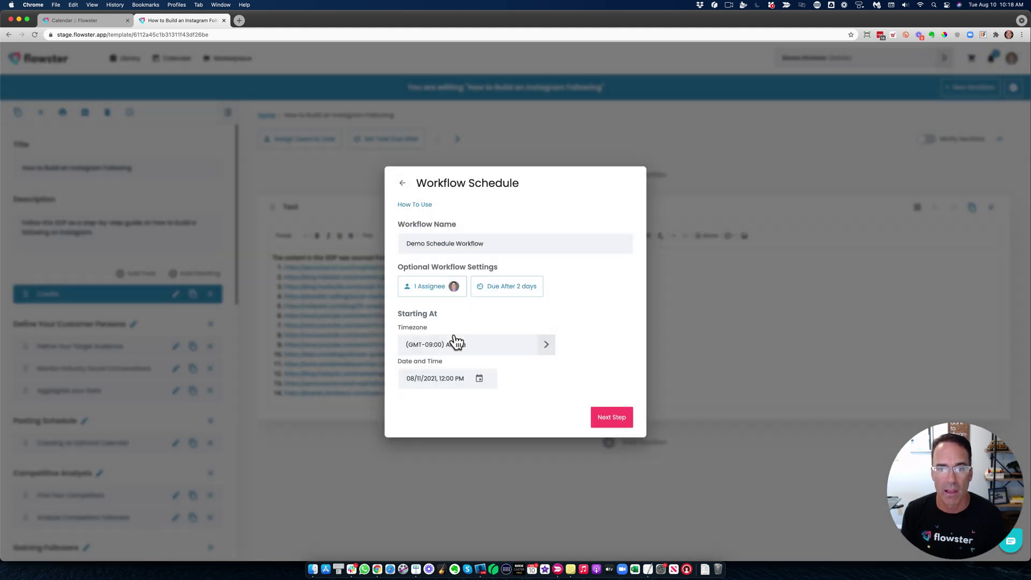
- Keep the (GMT-09:00) Alaska timezone and set the workflow's start to 08/16/2021, 01:00 PM
{"action": "left_click", "coordinate": [546, 346]}
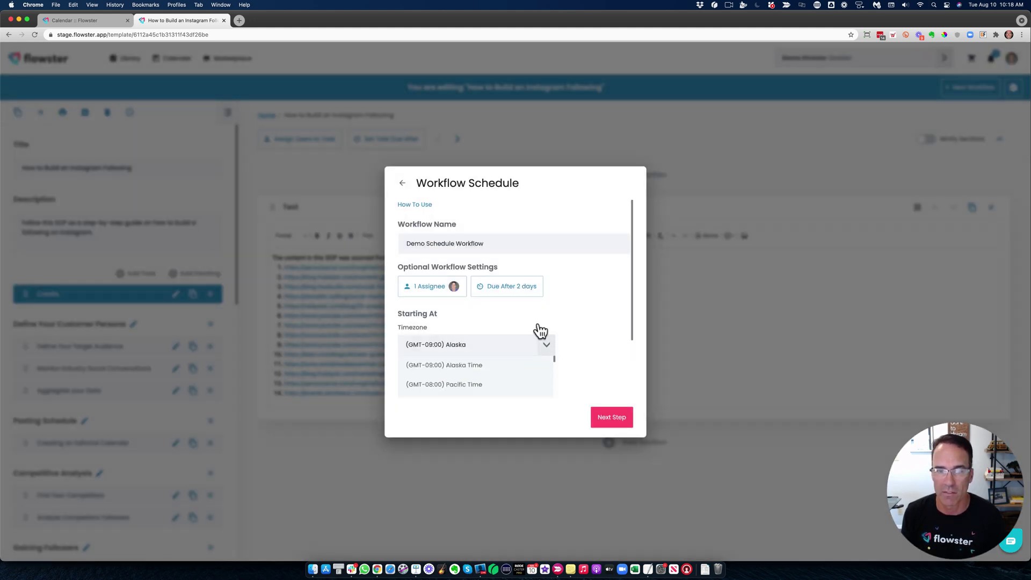
{"action": "left_click", "coordinate": [475, 350]}
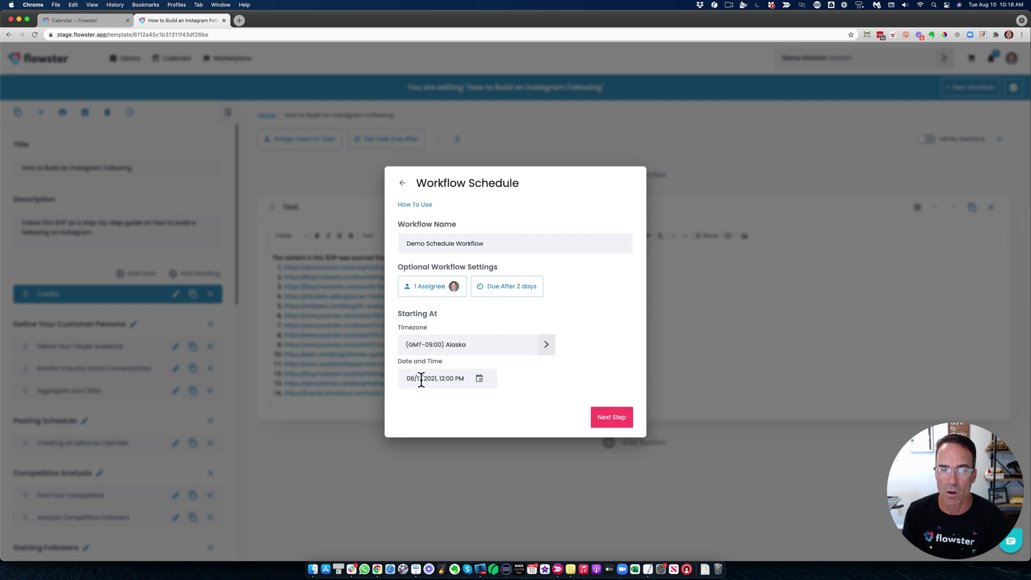
{"action": "left_click", "coordinate": [480, 378]}
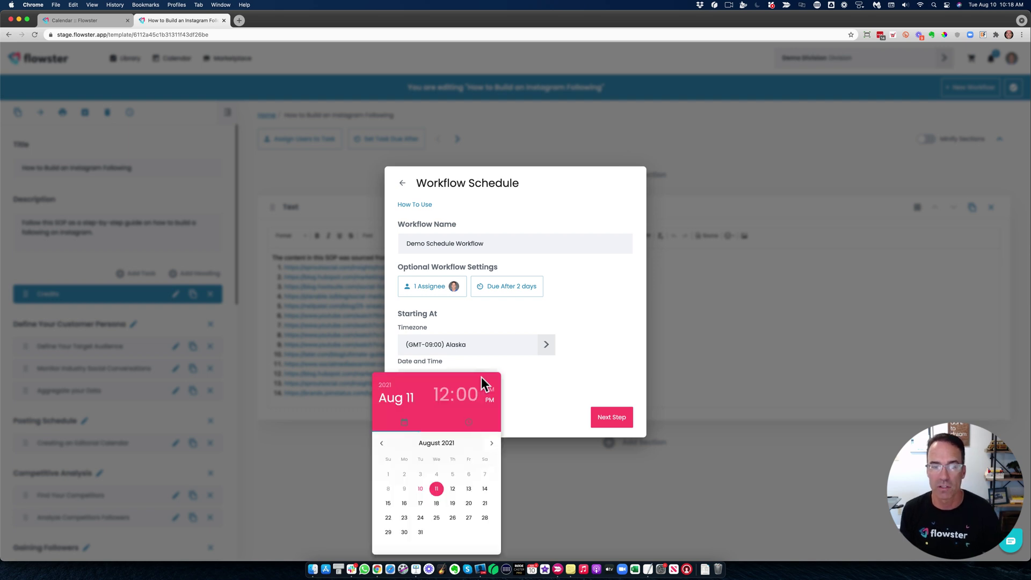
{"action": "left_click", "coordinate": [404, 503]}
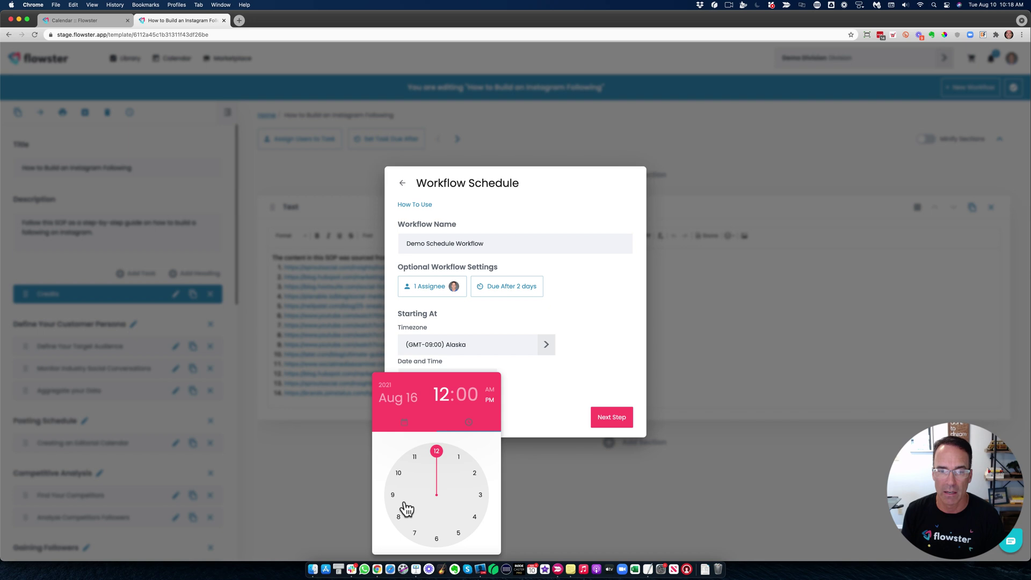
{"action": "left_click", "coordinate": [459, 457]}
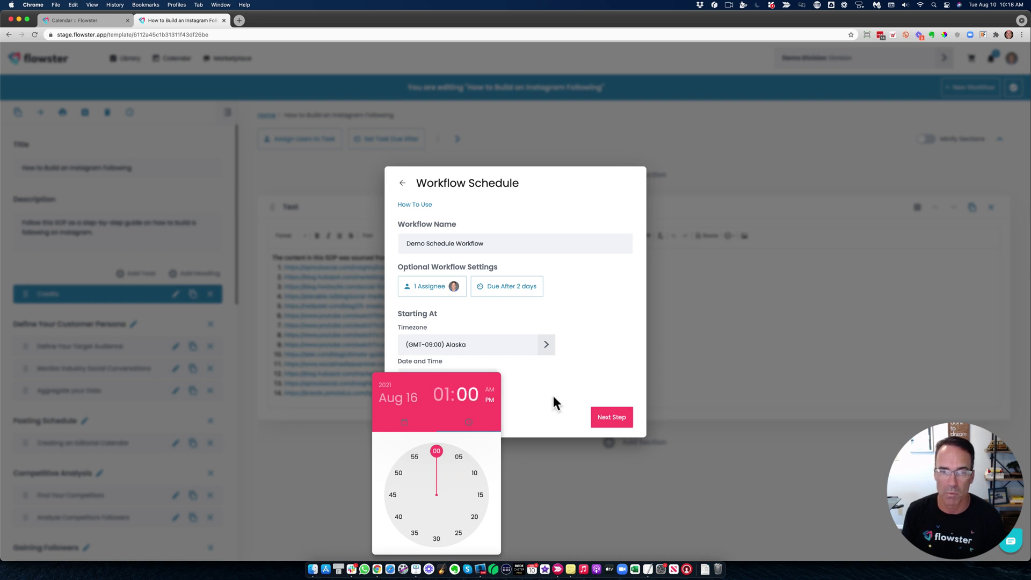
{"action": "left_click", "coordinate": [553, 424]}
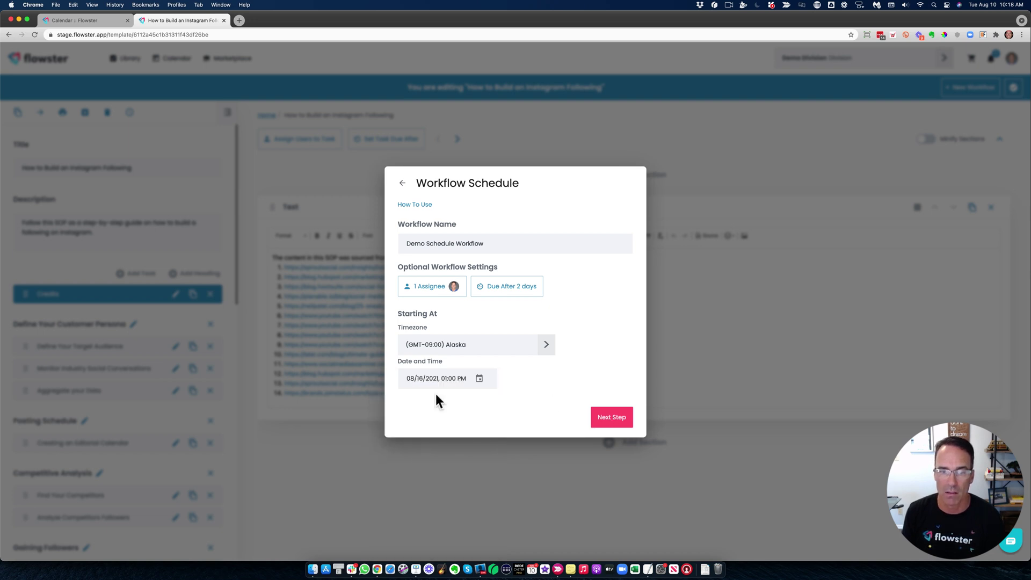
- Enable repeat for every 1 month with no end date, and schedule the workflow
{"action": "left_click", "coordinate": [611, 418]}
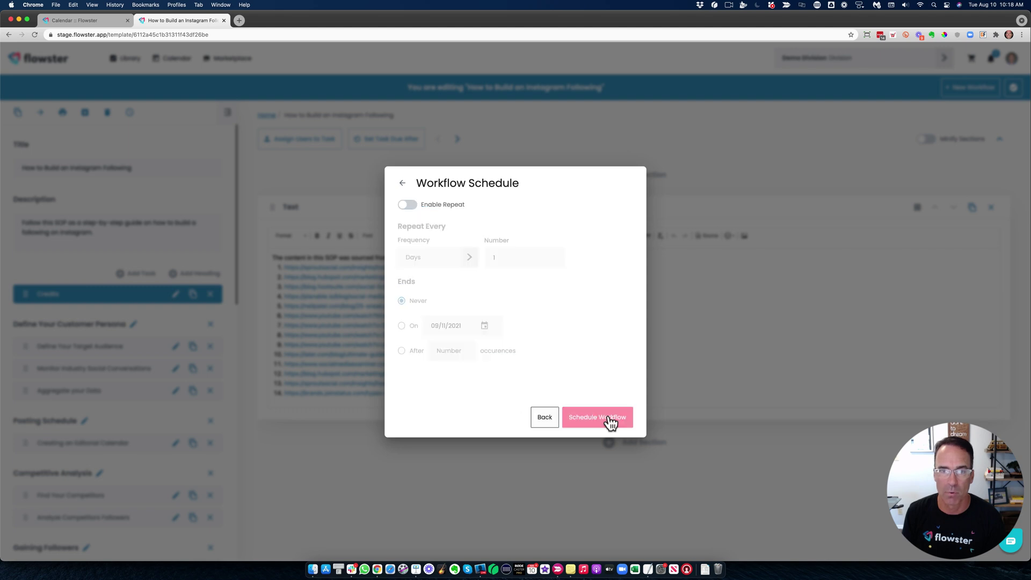
{"action": "left_click", "coordinate": [409, 204]}
{"action": "left_click", "coordinate": [469, 260]}
{"action": "left_click", "coordinate": [417, 315]}
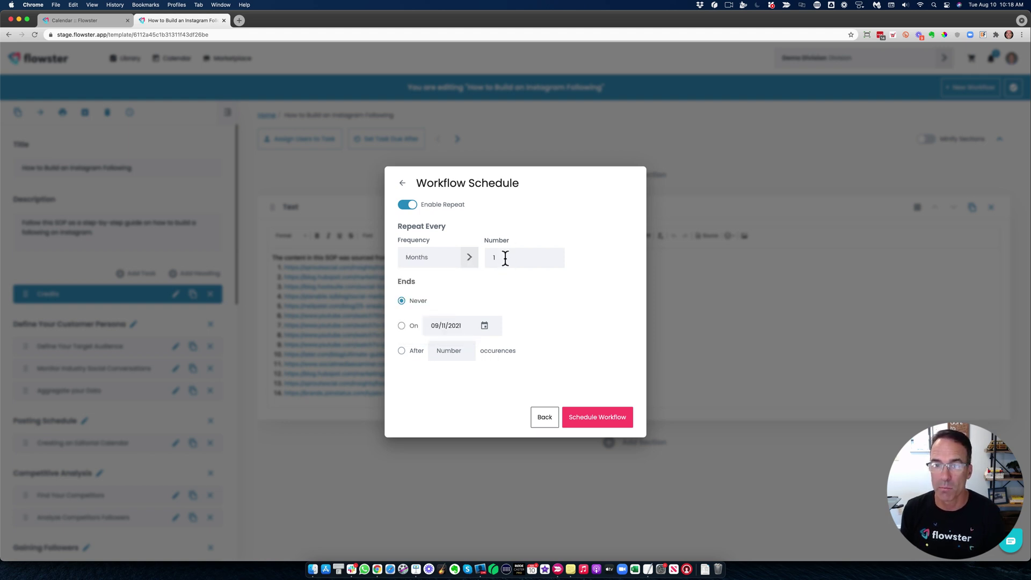
{"action": "left_click", "coordinate": [586, 415]}
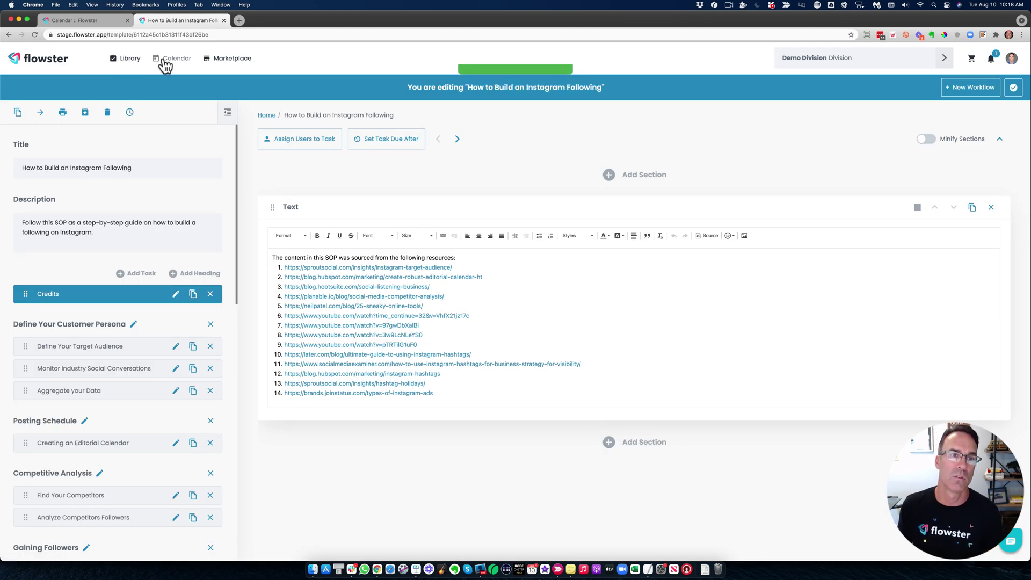
- View the library as Schedule and open "Demo Schedule Workflow" from the scheduled workflows
{"action": "left_click", "coordinate": [123, 60]}
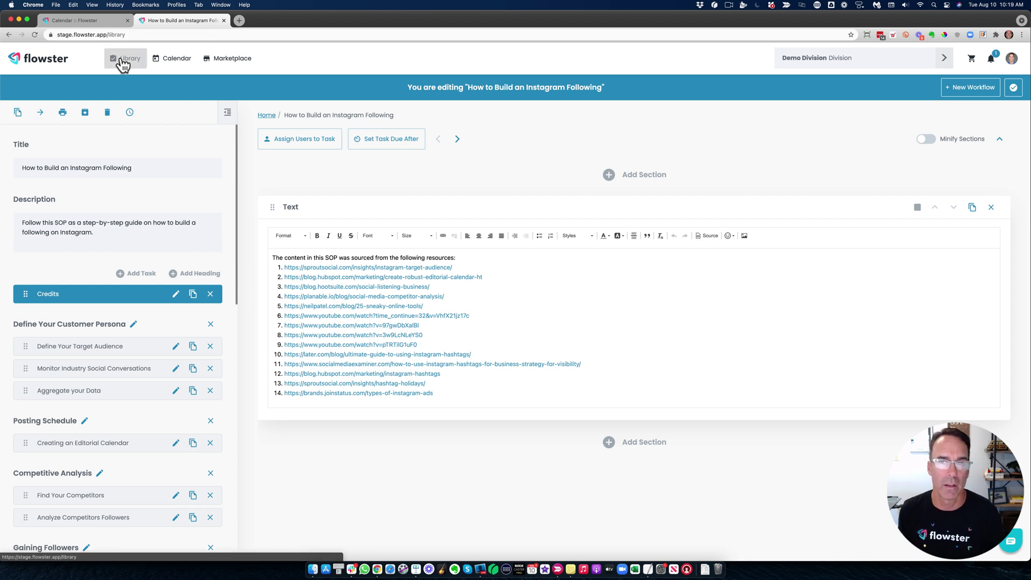
{"action": "left_click", "coordinate": [100, 160]}
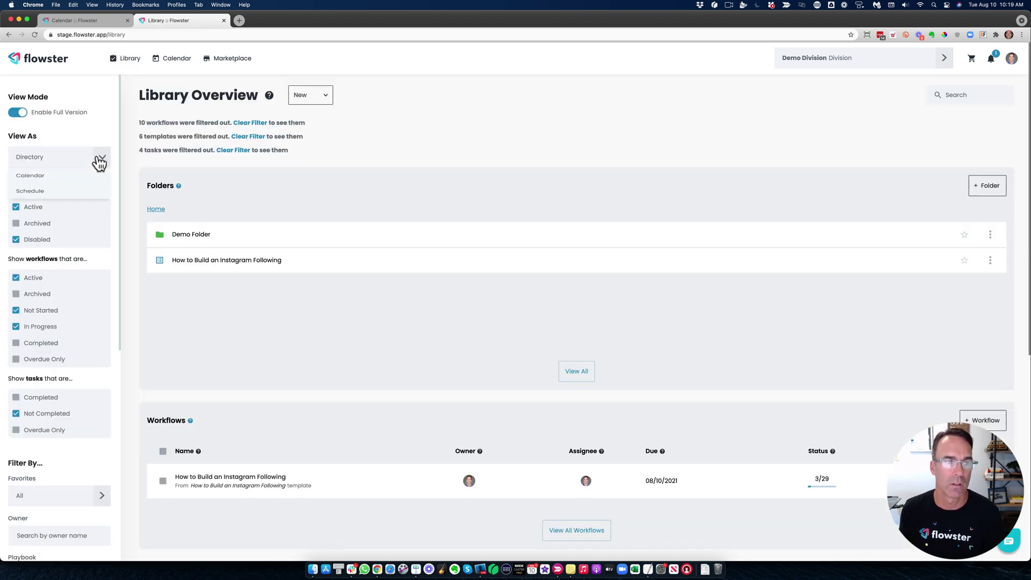
{"action": "left_click", "coordinate": [45, 200]}
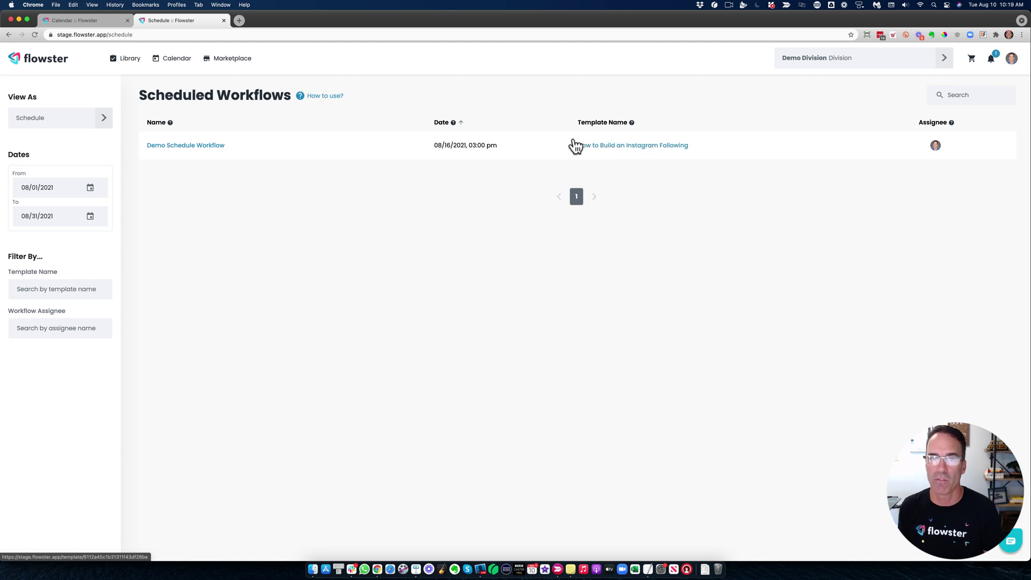
{"action": "left_click", "coordinate": [216, 152]}
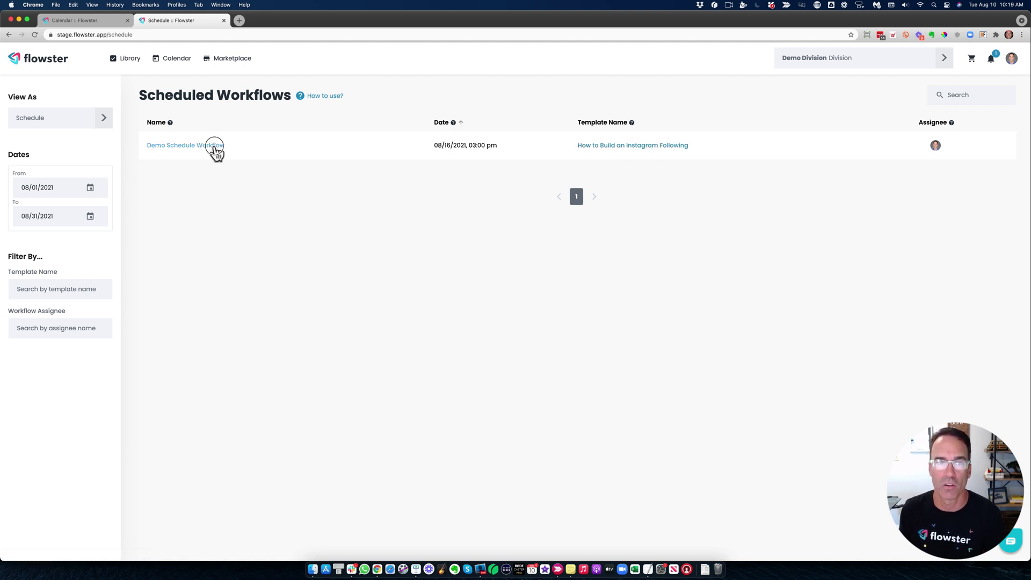